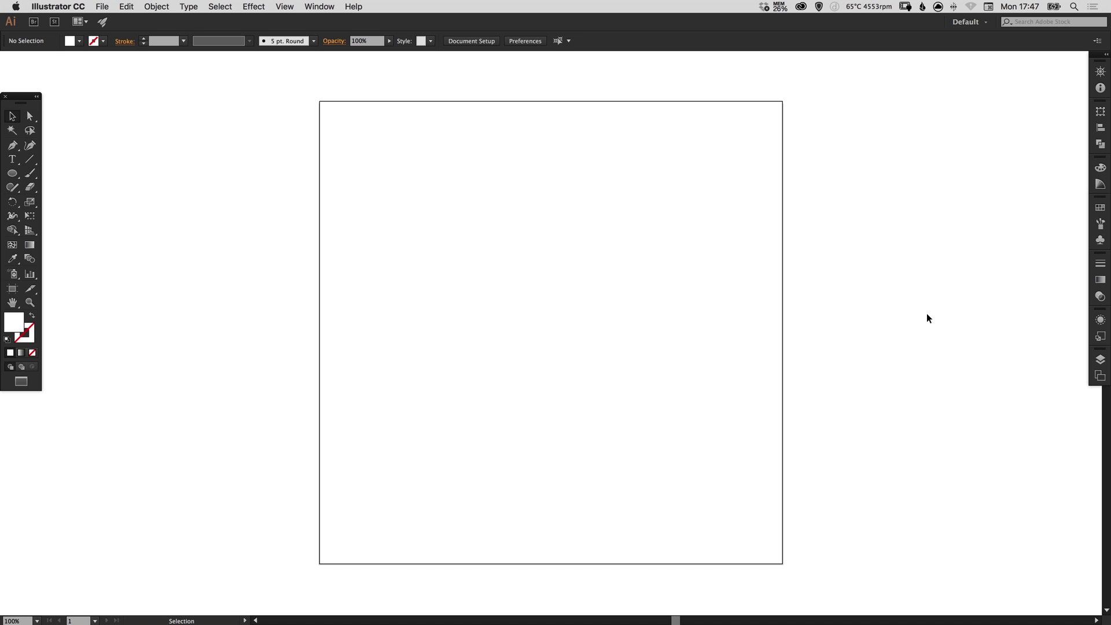
Step: Draw a 459 px circle, delete its right anchor, and view the left half-arc in Outline mode
left_click(12, 173)
left_click_drag(408, 204, 629, 470)
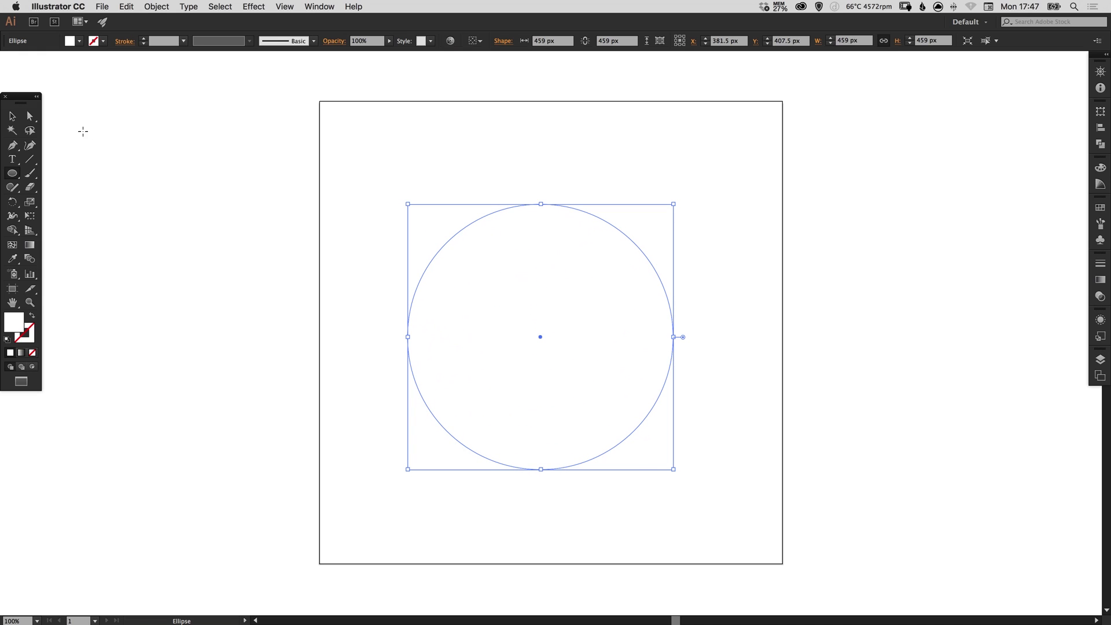
left_click(30, 116)
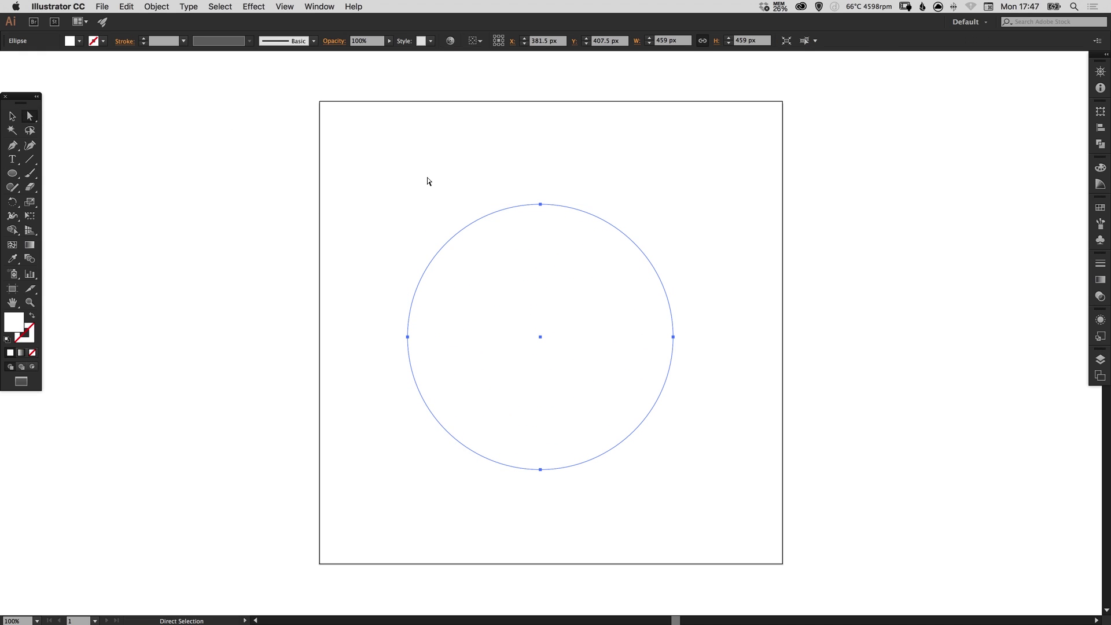
left_click_drag(729, 306, 632, 373)
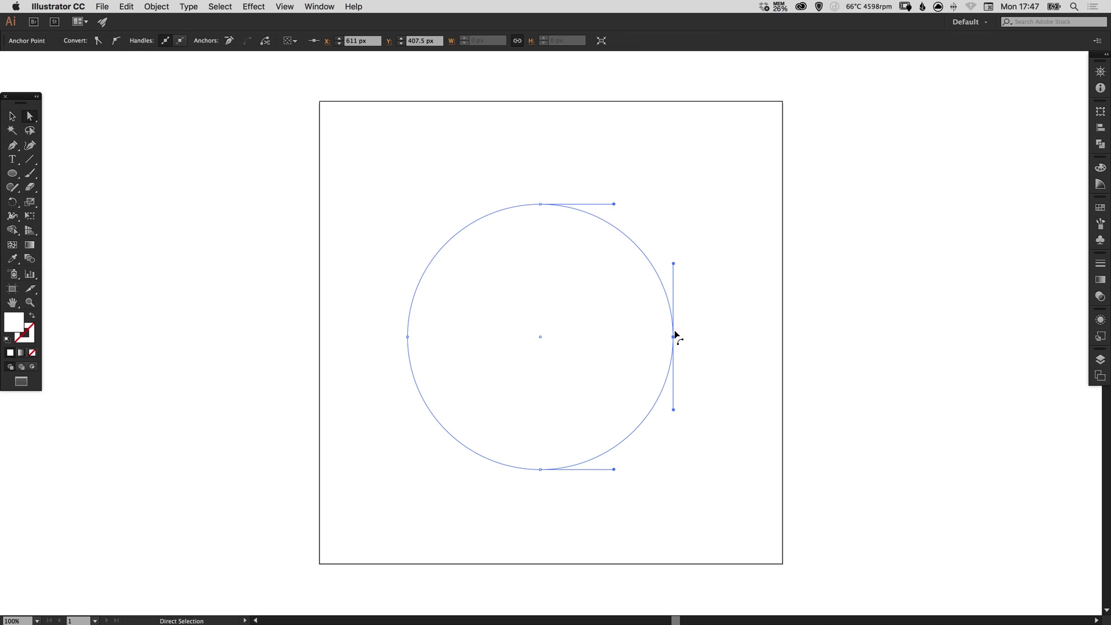
key("Delete")
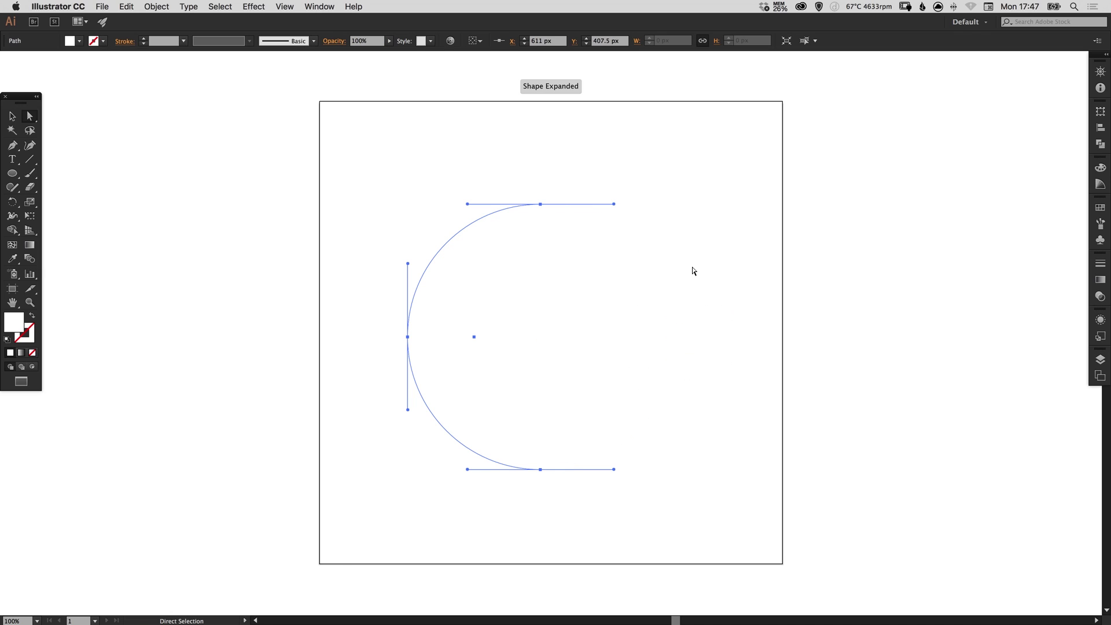
left_click(631, 312)
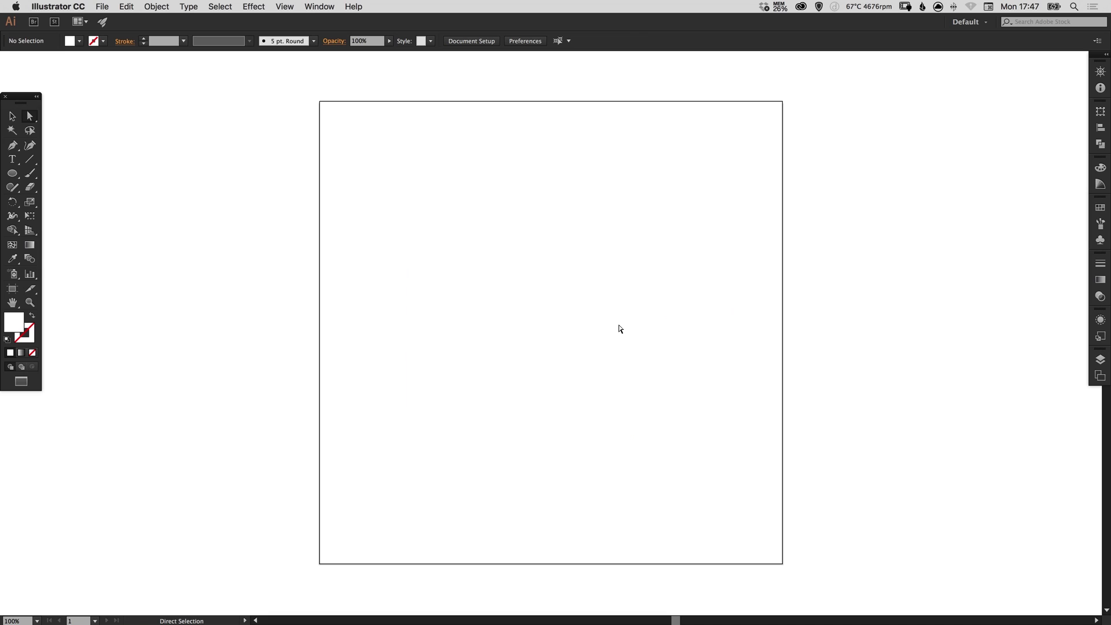
key("super+y")
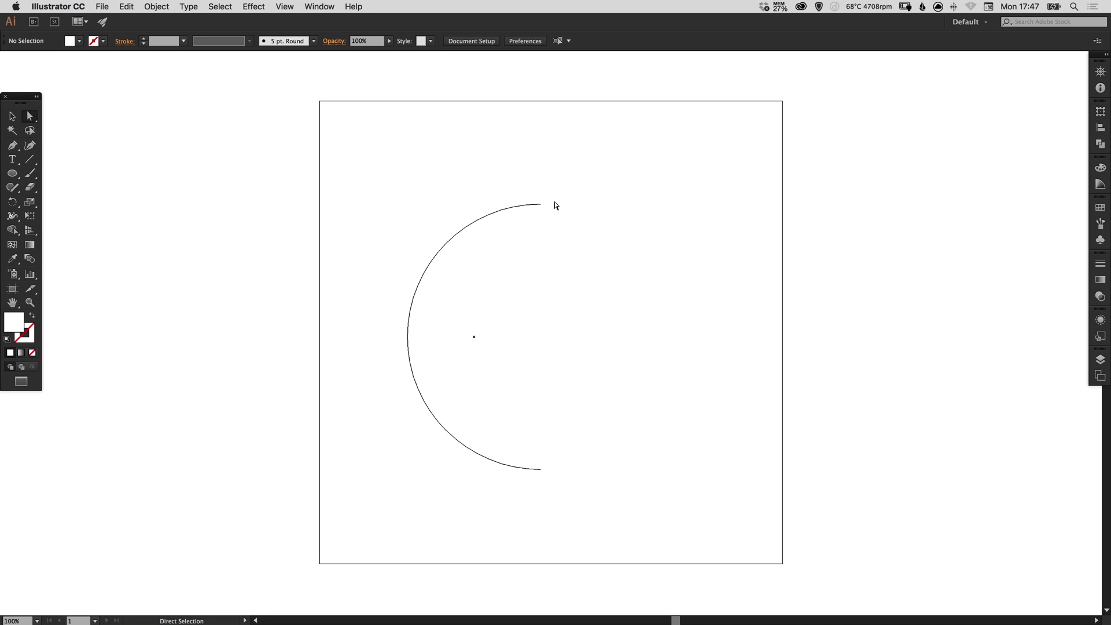
Step: Join the arc's two open ends with a straight edge to close the semicircle
left_click_drag(588, 171, 529, 522)
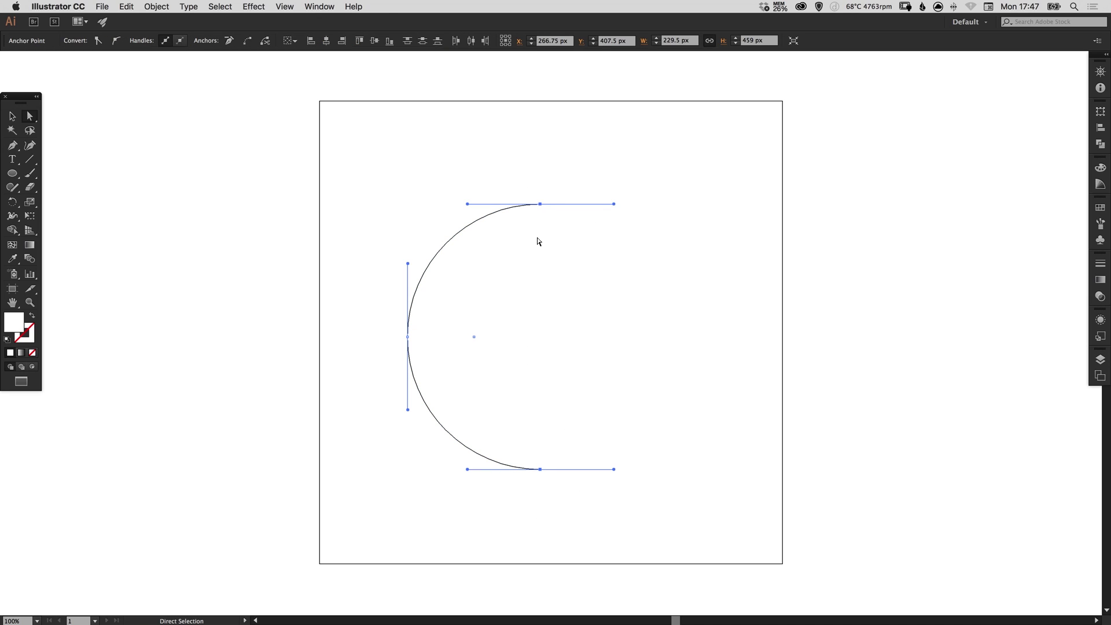
left_click(155, 8)
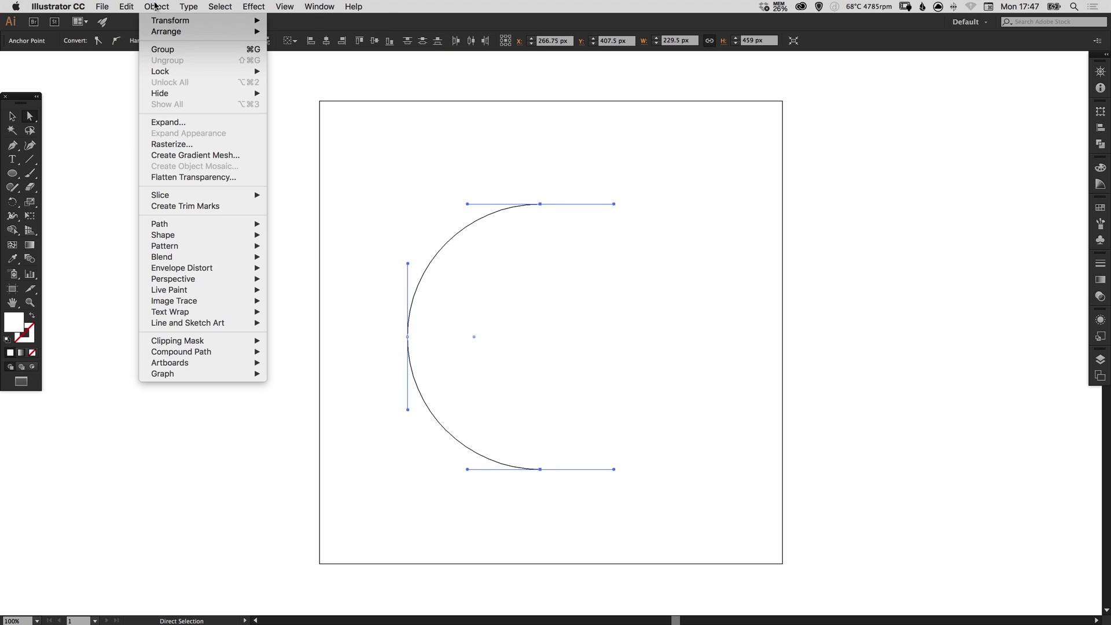
mouse_move(233, 226)
left_click(315, 224)
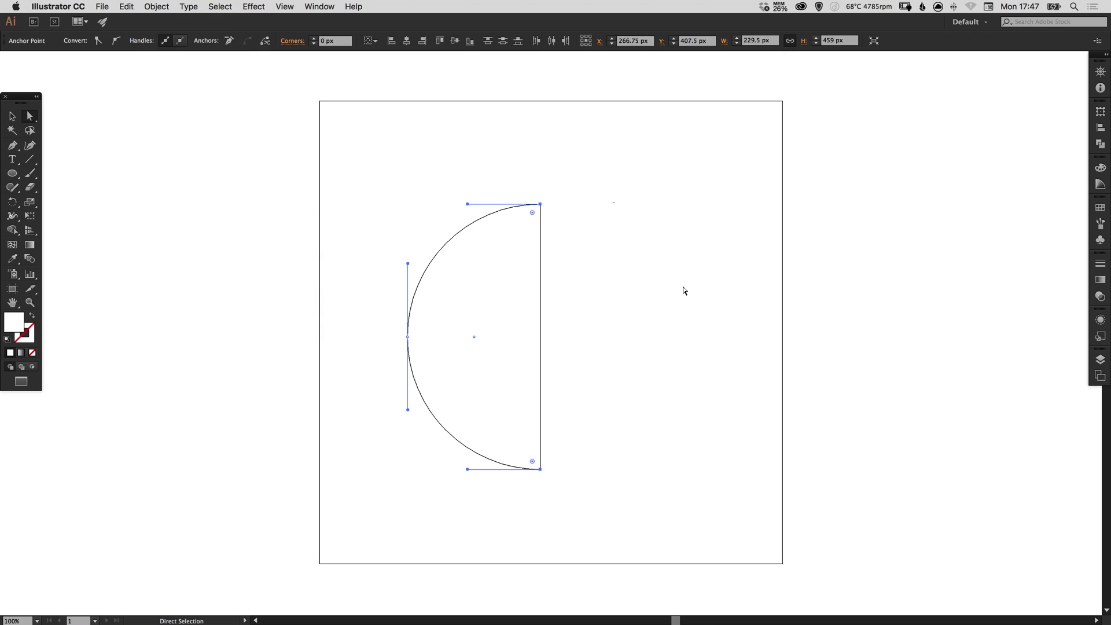
left_click(681, 298)
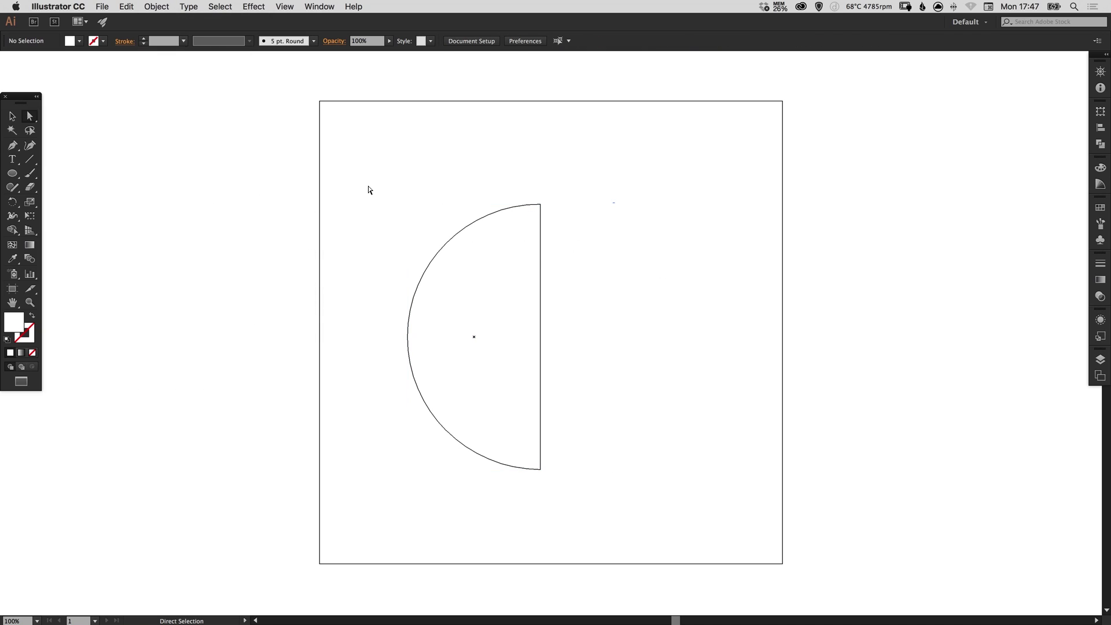
Step: Fill the semicircle light grey and nudge it slightly up and right
left_click_drag(372, 195, 641, 549)
left_click(1099, 207)
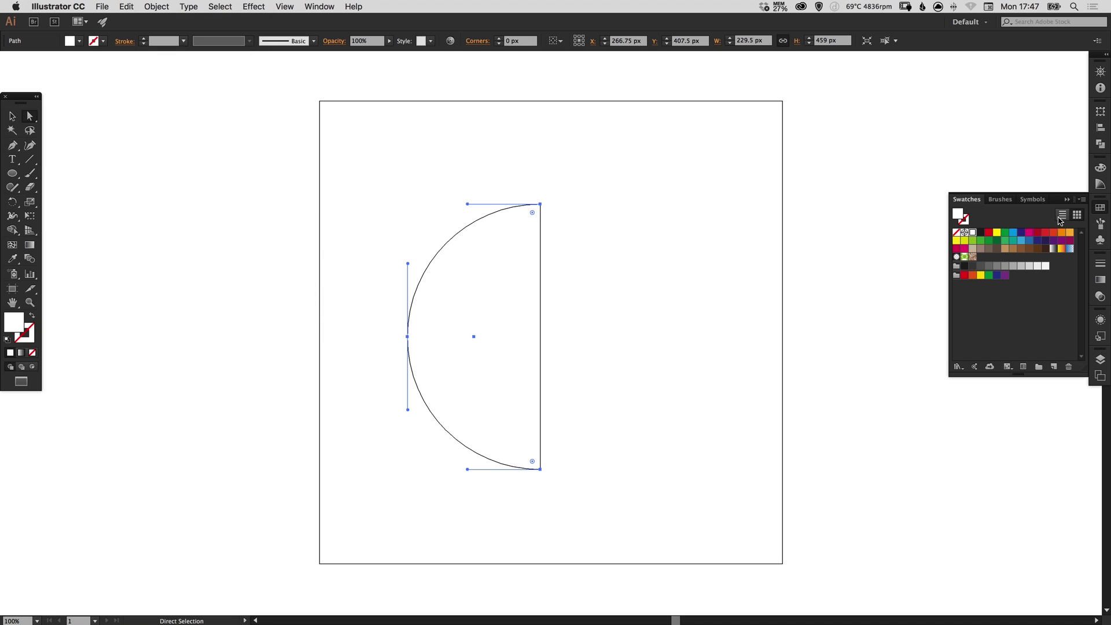
left_click(1020, 266)
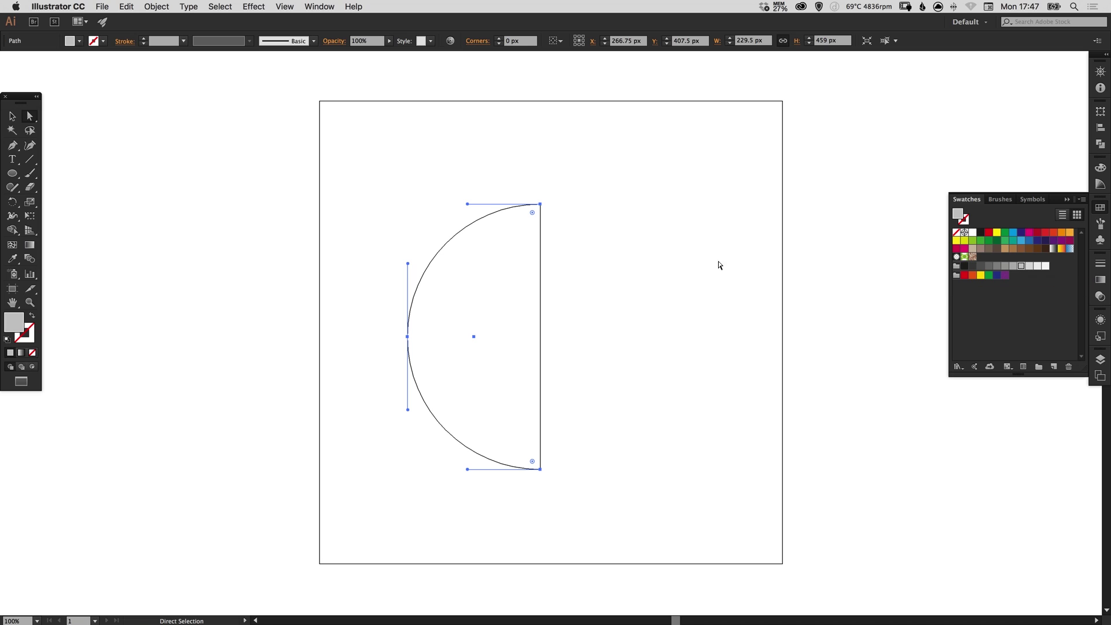
key("v")
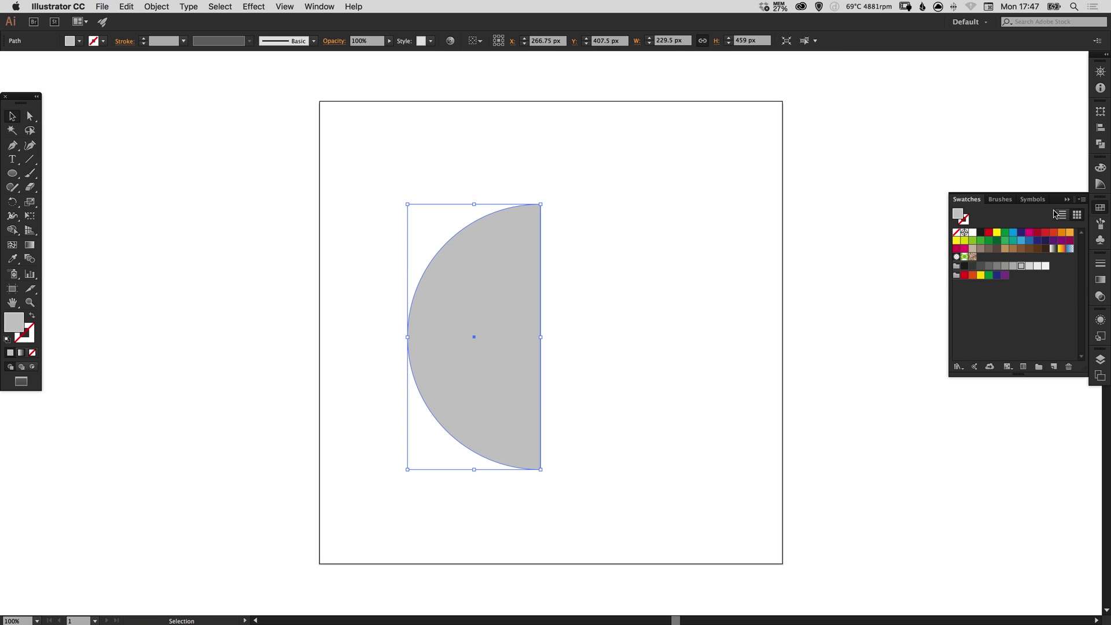
left_click(1100, 207)
left_click_drag(495, 303, 497, 298)
left_click(606, 289)
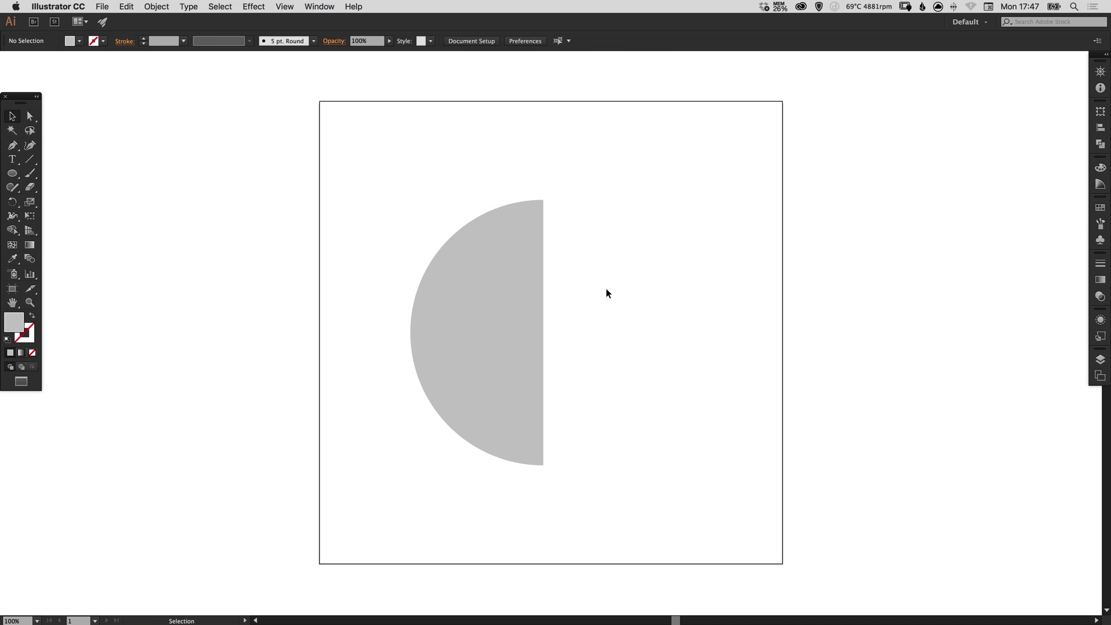
Step: Apply Effect > 3D > Revolve to the grey semicircle with Preview turned on
left_click(475, 295)
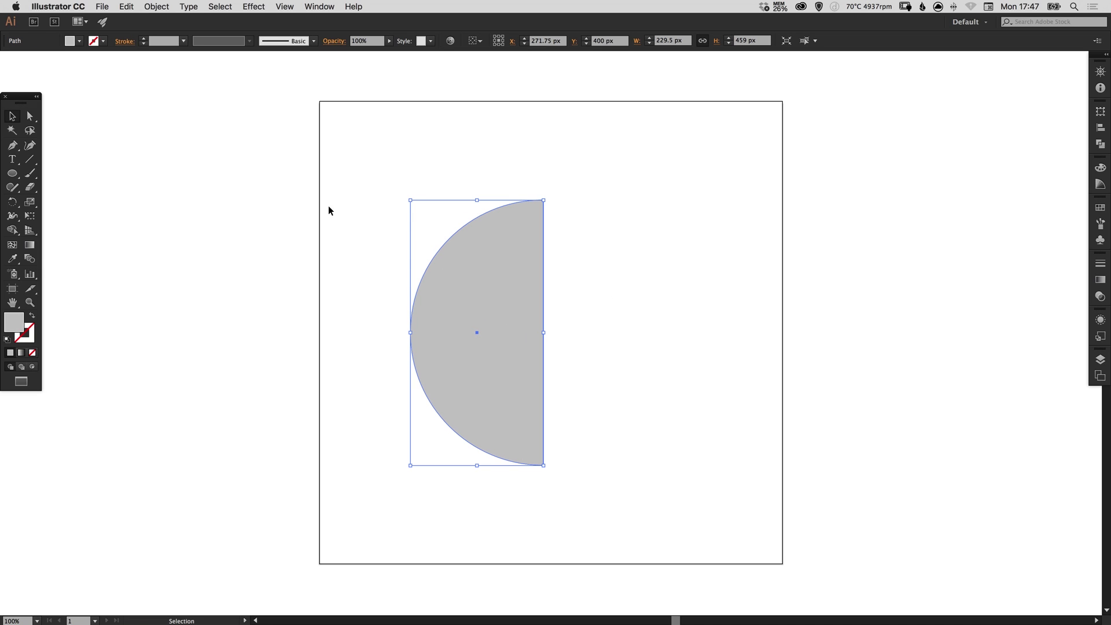
left_click(255, 7)
mouse_move(284, 83)
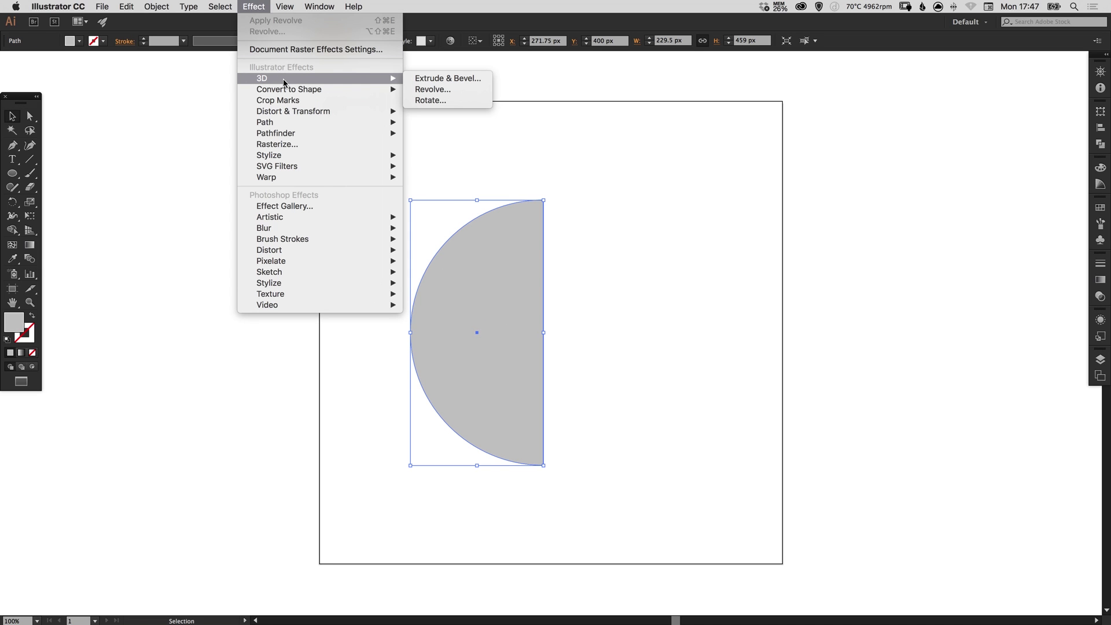
left_click(438, 91)
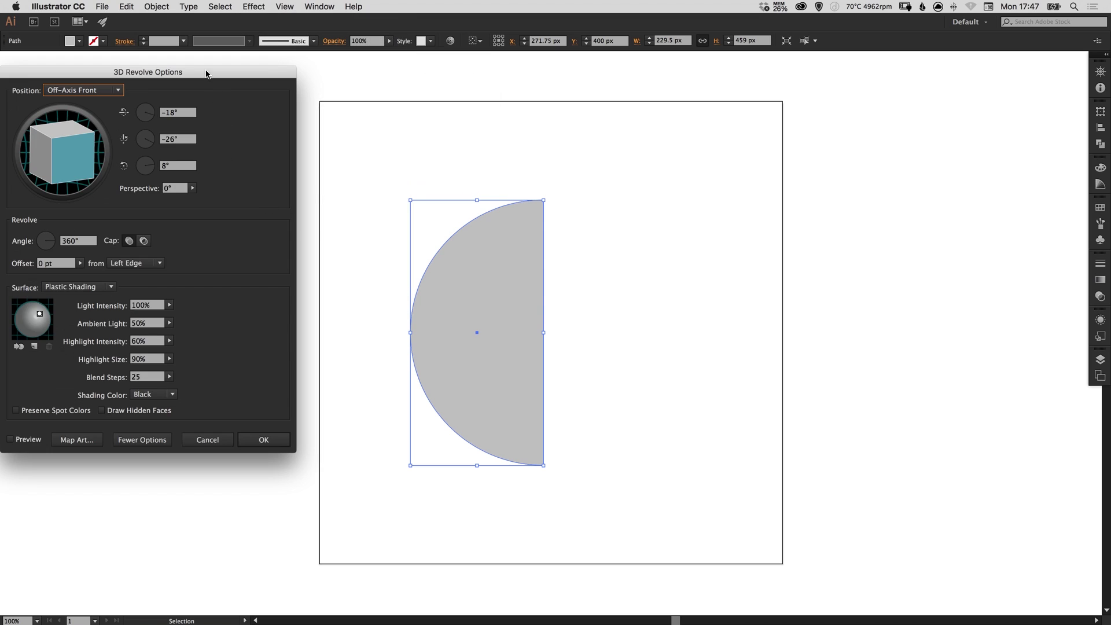
left_click_drag(206, 74, 962, 79)
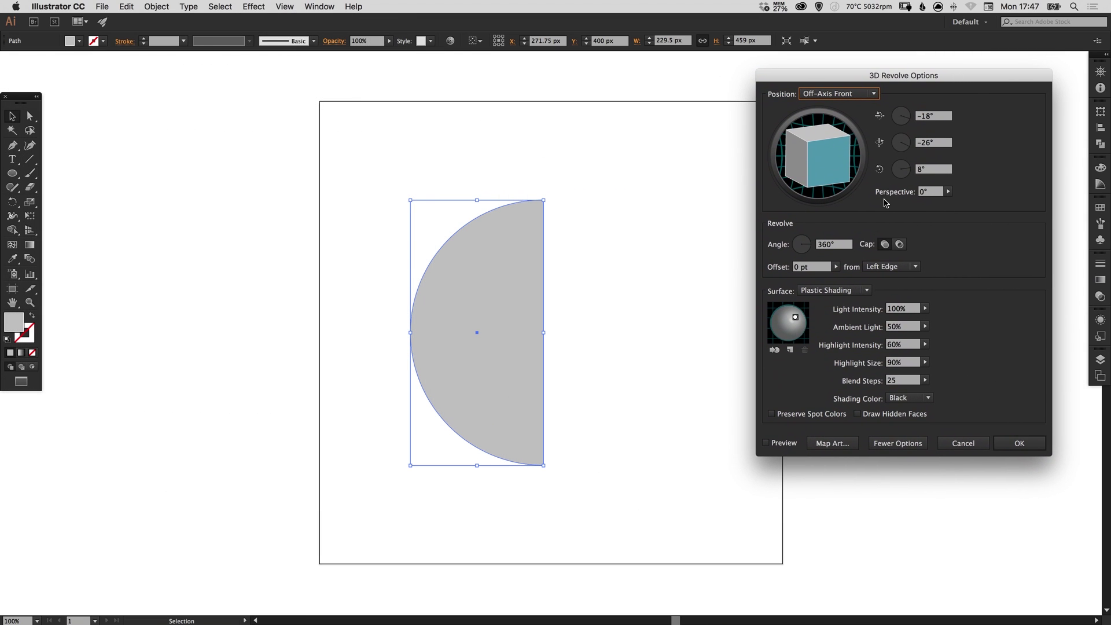
left_click(783, 444)
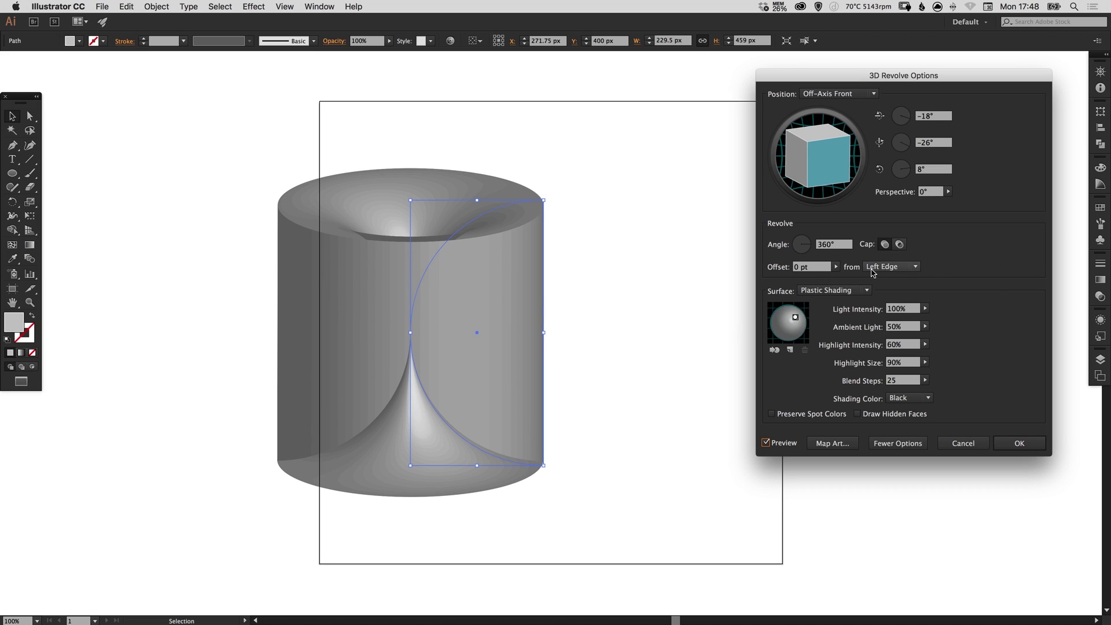
Step: Revolve from the right edge to form a sphere, trying No Shading and Diffuse Shading
left_click(915, 268)
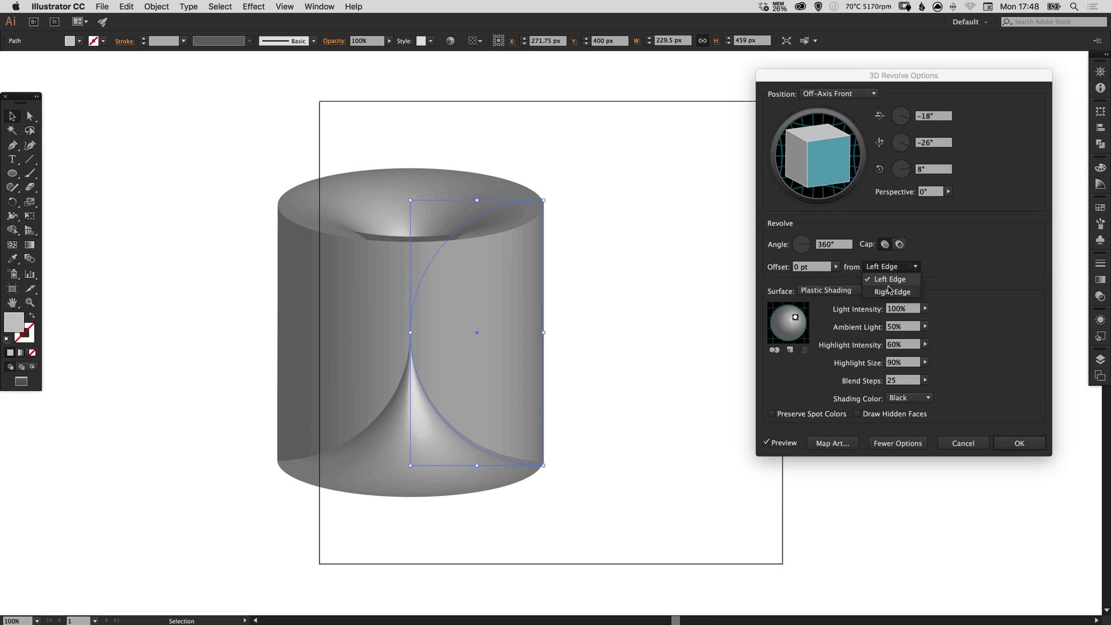
left_click(892, 294)
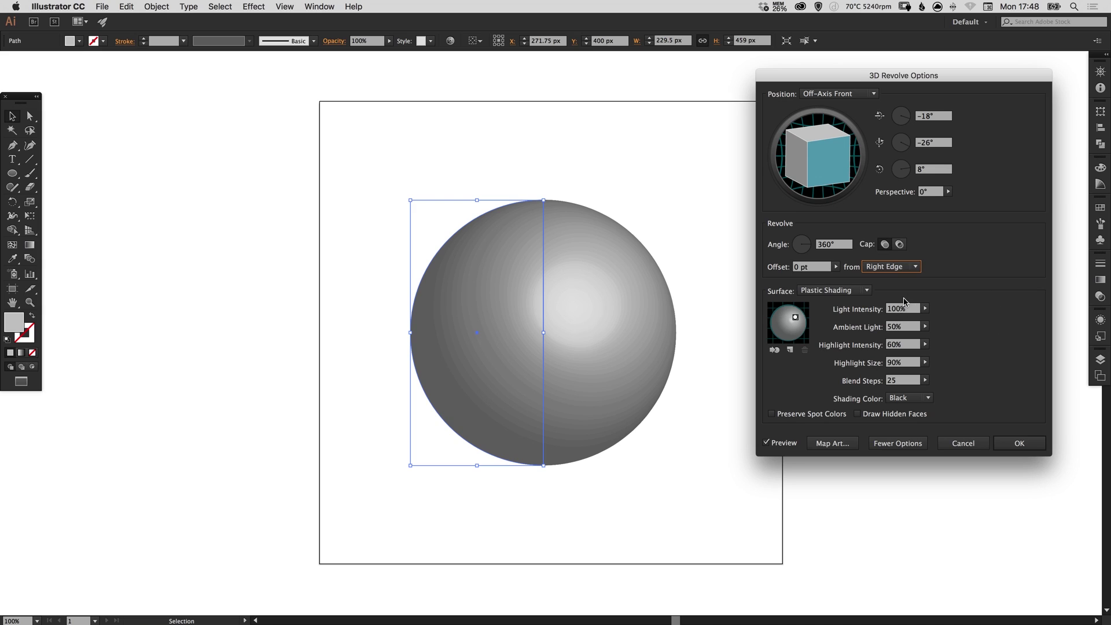
left_click(871, 293)
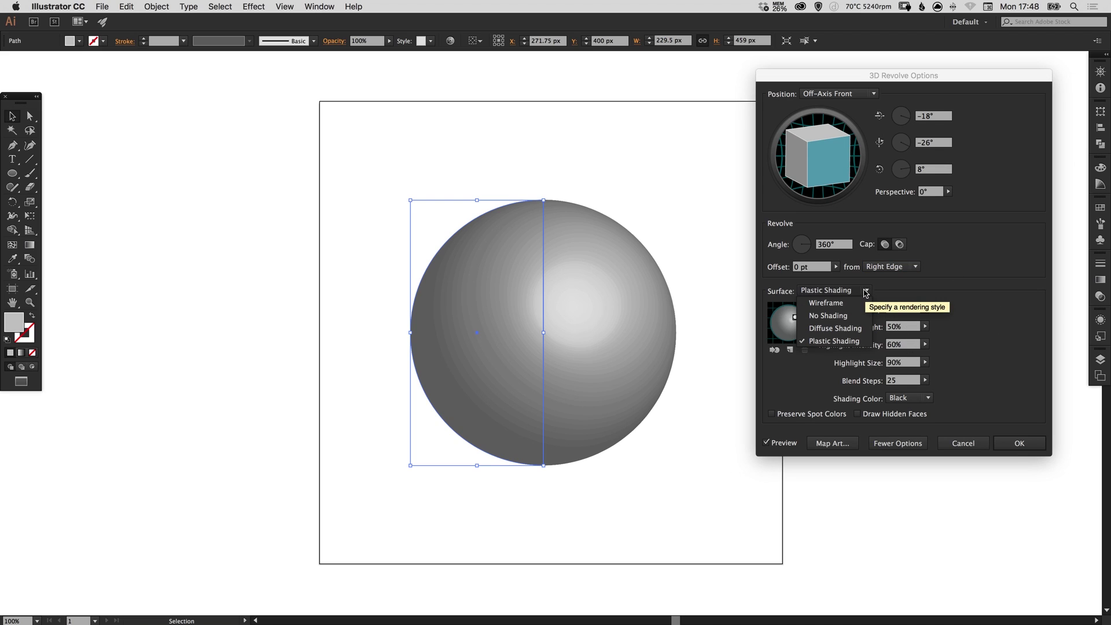
left_click(843, 313)
left_click(844, 291)
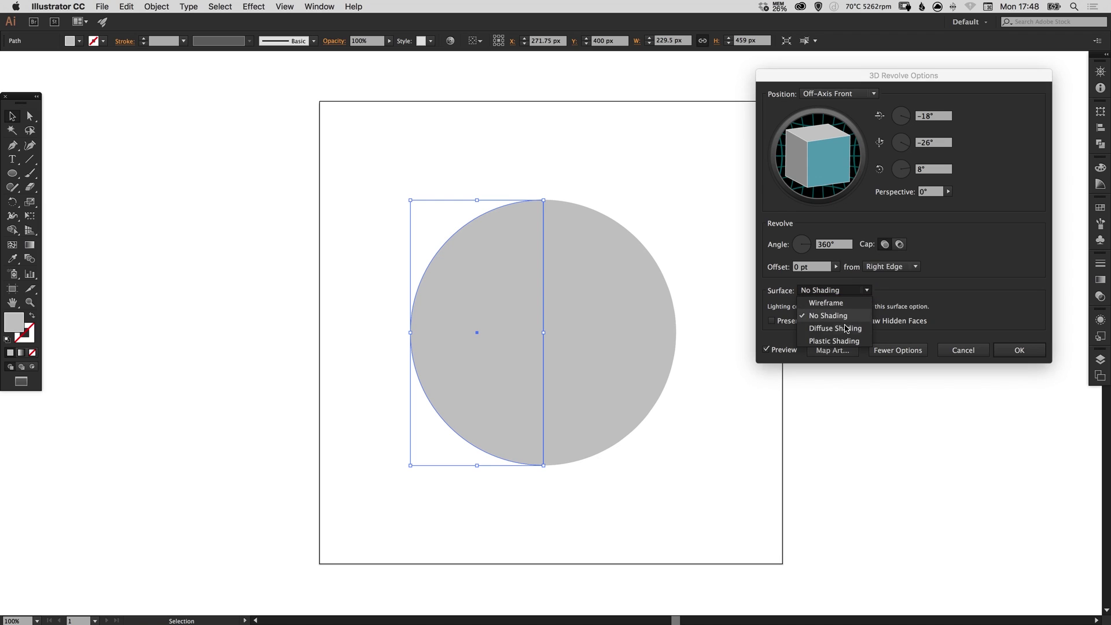
left_click(845, 329)
Step: Switch to Plastic Shading and place the highlight just right of centre
left_click(842, 291)
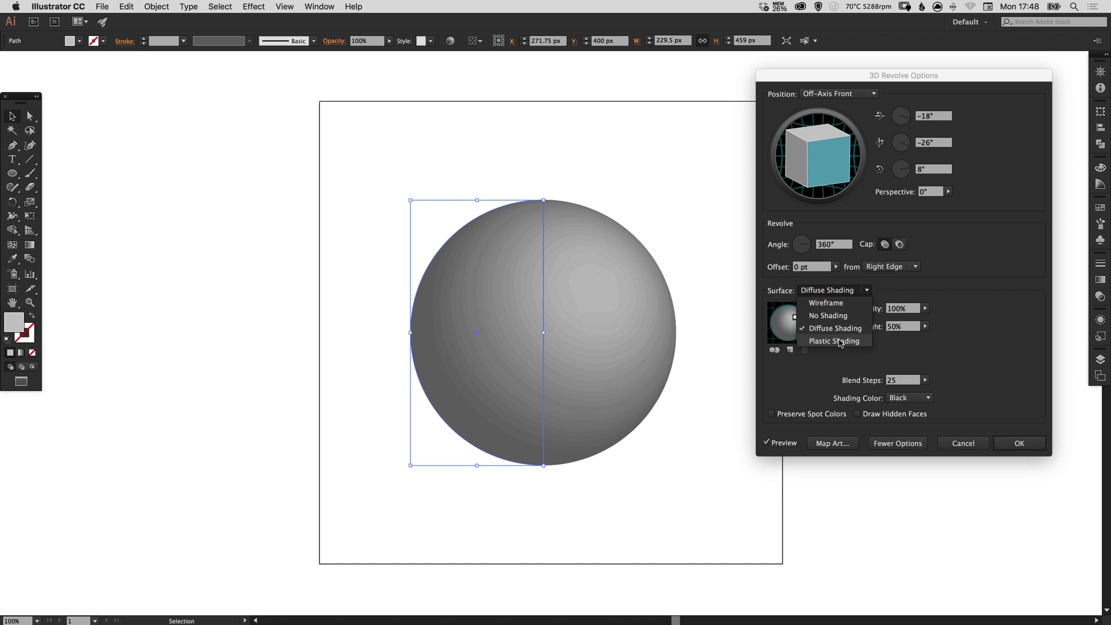
left_click(838, 341)
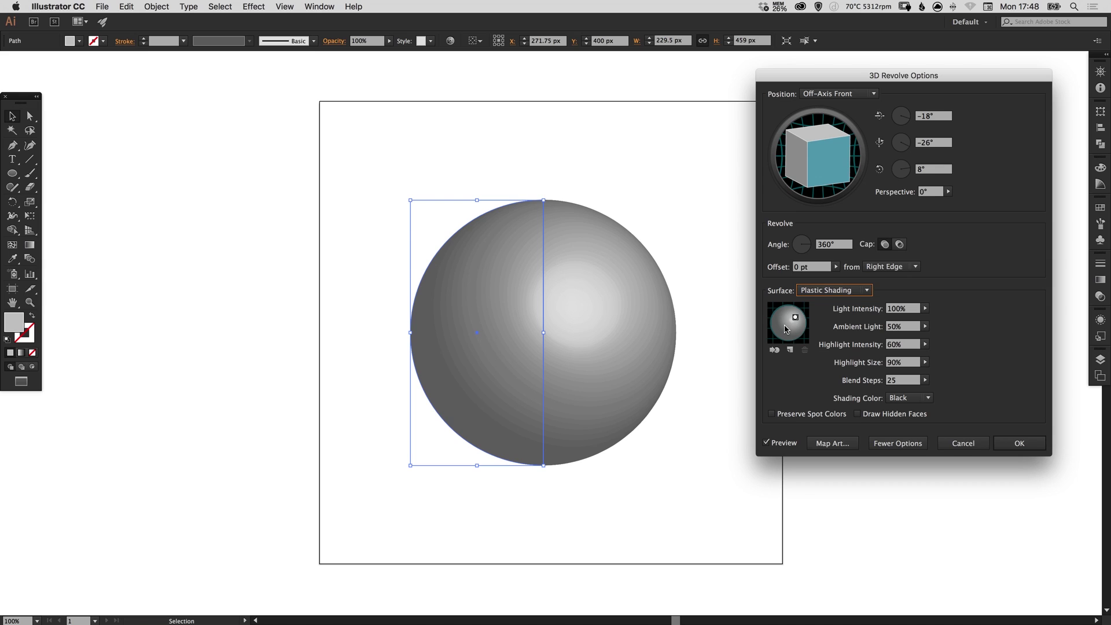
left_click_drag(795, 317, 784, 329)
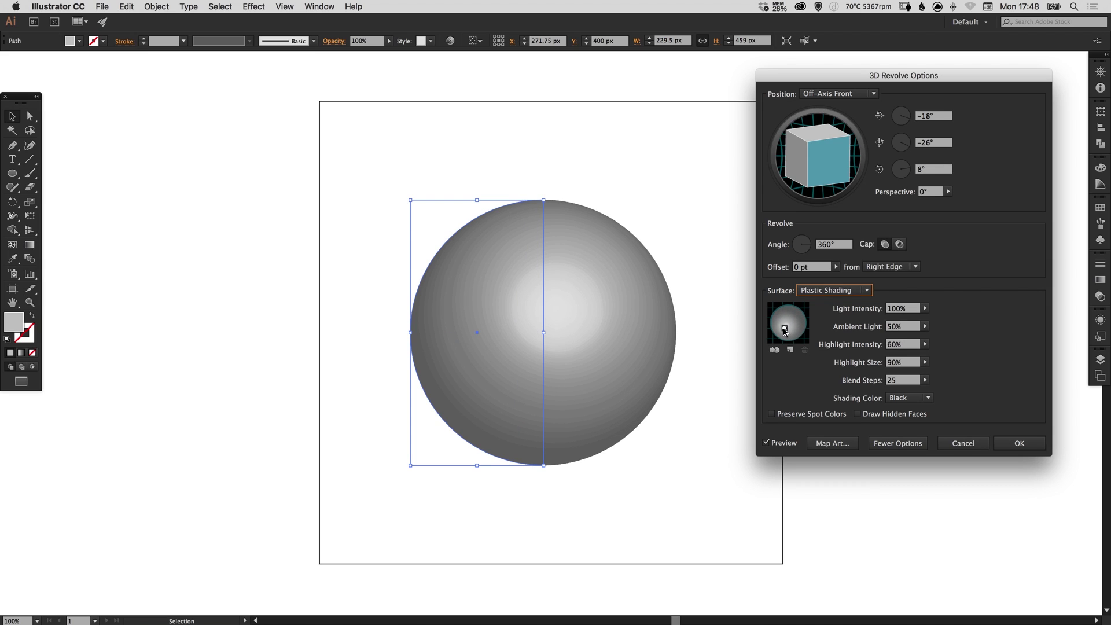
left_click_drag(785, 331, 793, 319)
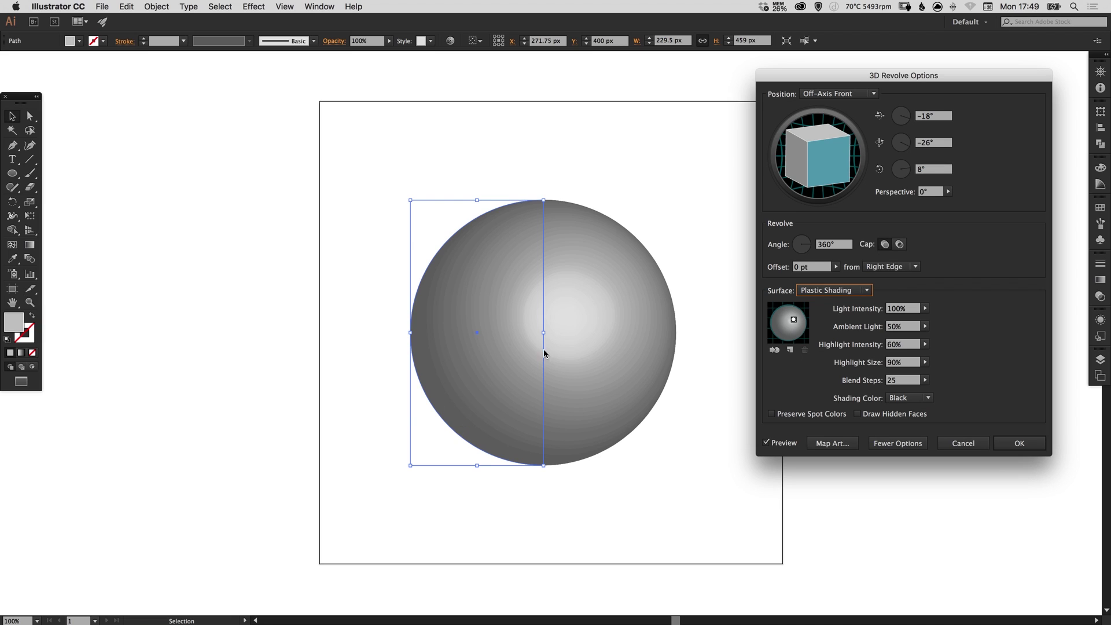
Step: Change the revolve's Blend Steps from 25 to 100
left_click(904, 382)
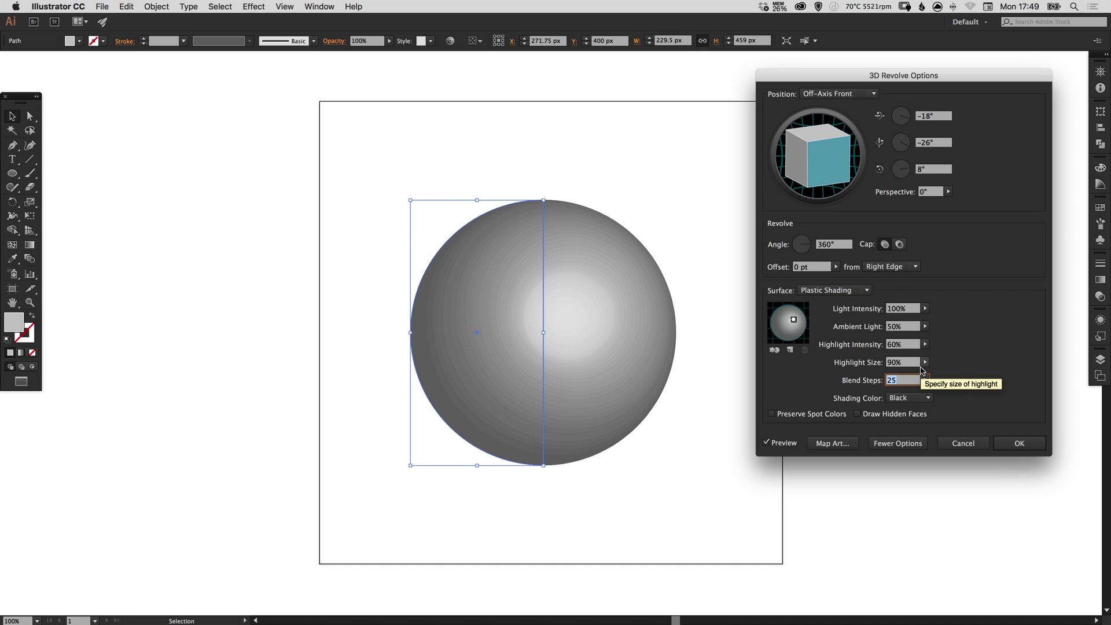
type("100")
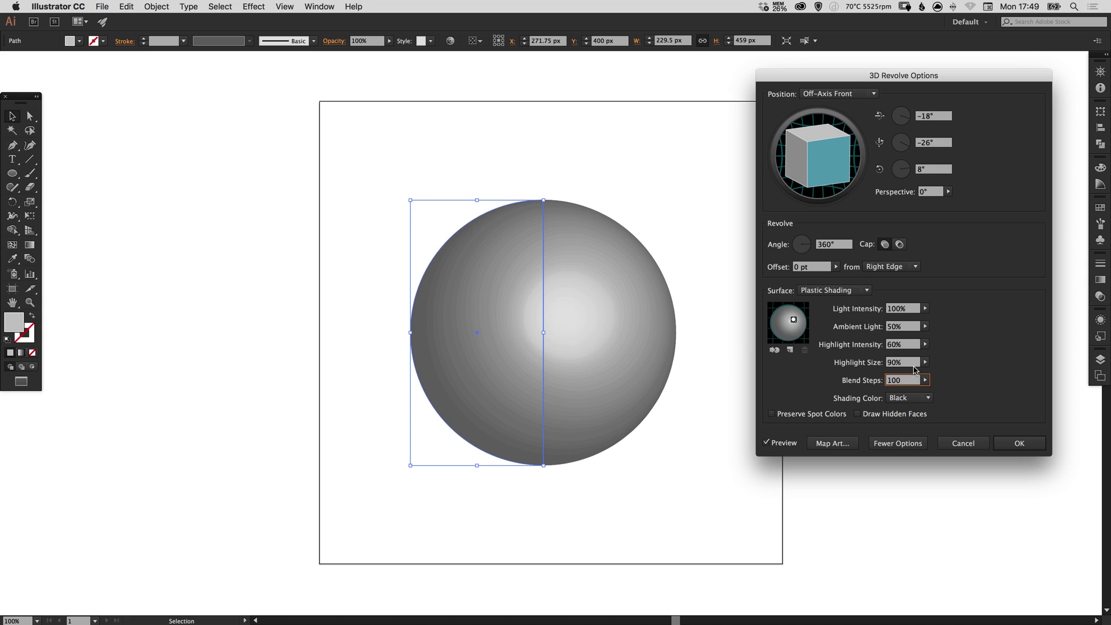
key("Tab")
Step: Rotate the sphere to -11°, -22°, 11°, test perspective, and apply the revolve
mouse_move(822, 184)
left_mouse_down()
mouse_move(808, 173)
mouse_move(831, 133)
mouse_move(835, 148)
mouse_move(828, 126)
mouse_move(792, 158)
left_mouse_up()
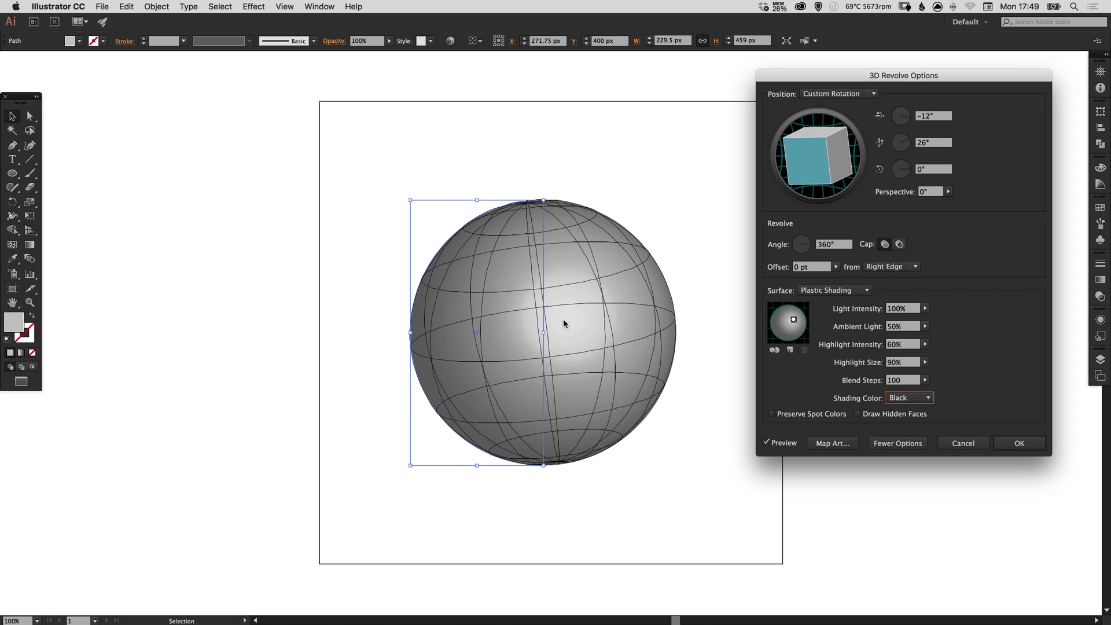
left_click_drag(788, 168, 833, 167)
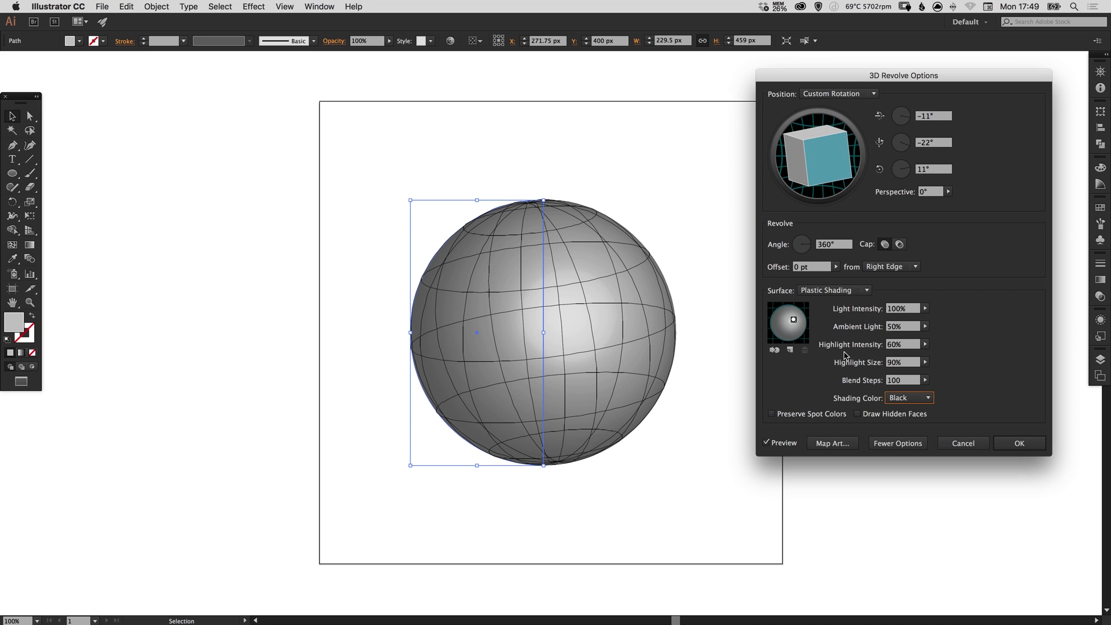
left_click(947, 192)
left_click_drag(924, 206, 897, 205)
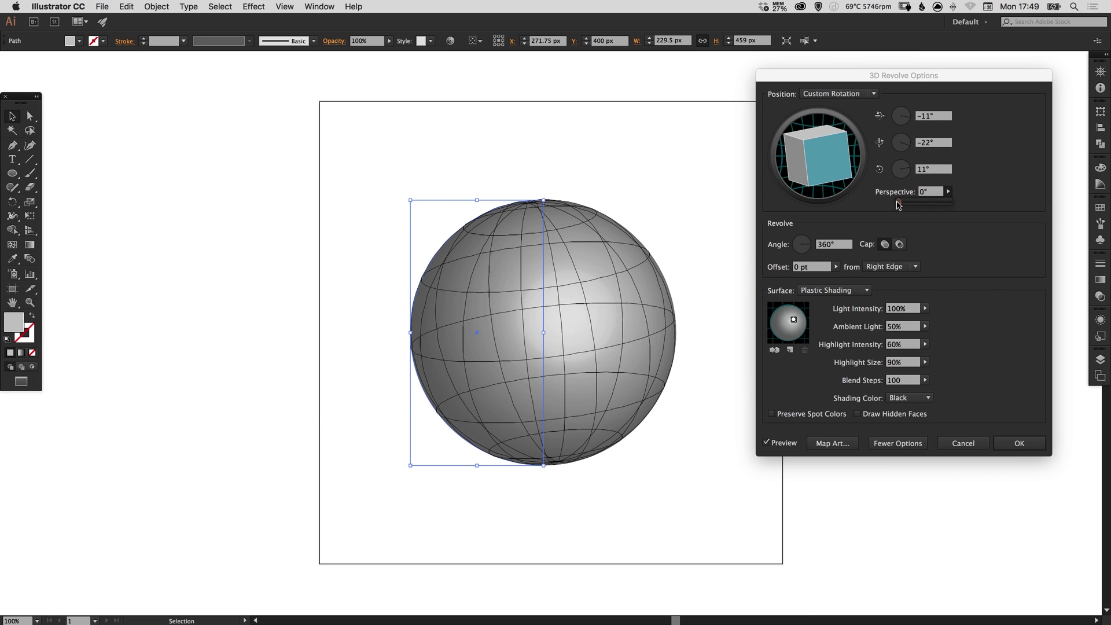
left_click(986, 195)
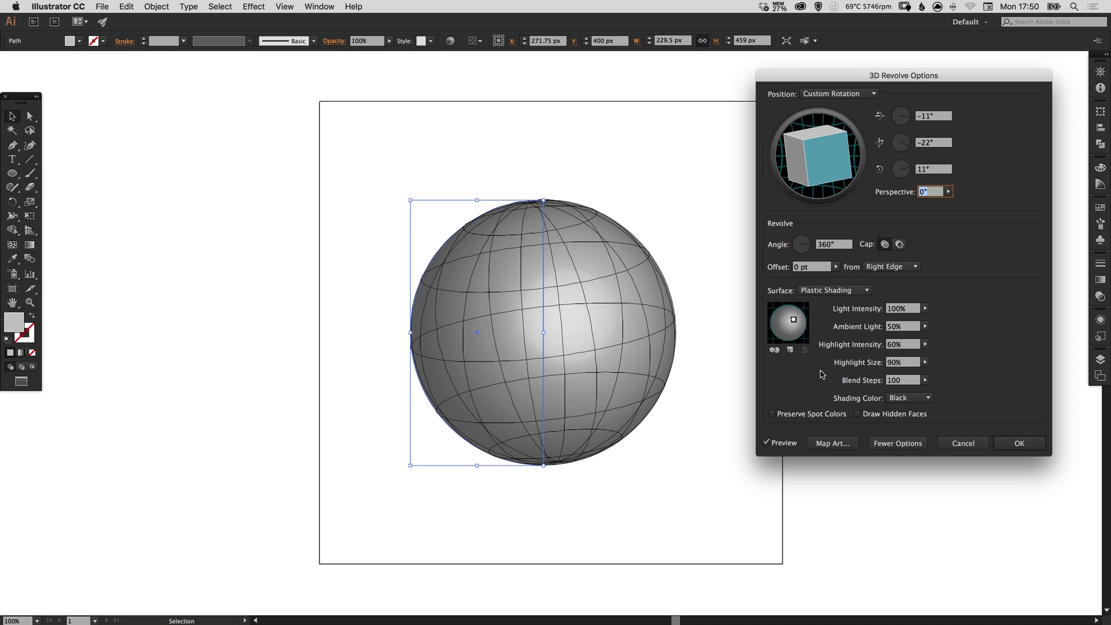
left_click(1020, 443)
Step: Inspect the sphere's 3D Revolve effect in the Appearance panel, then cancel without changes
left_click(761, 304)
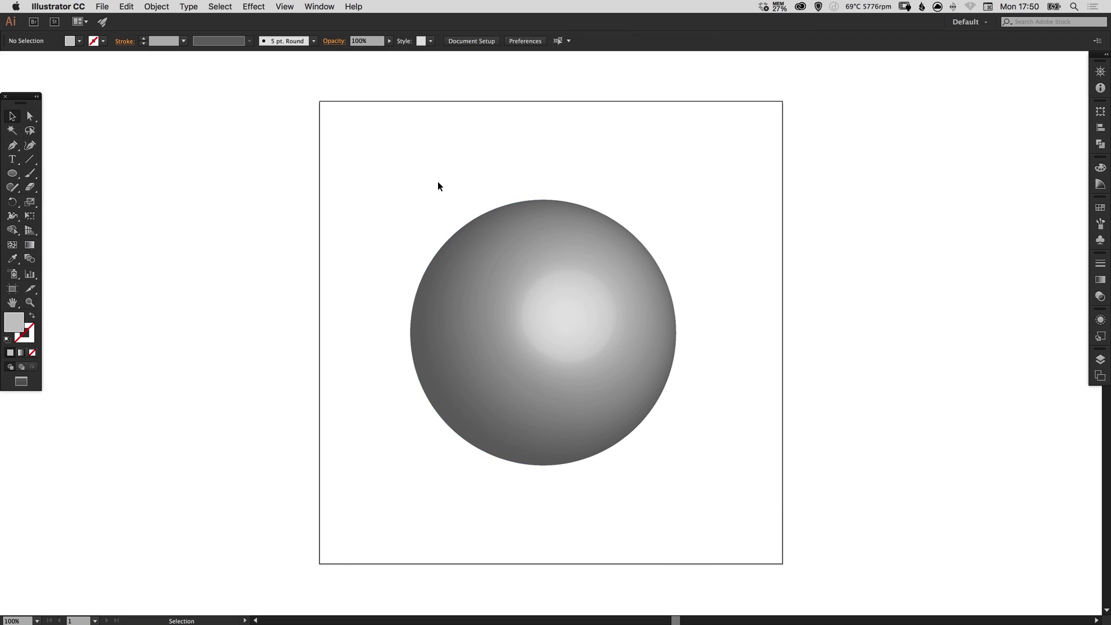
left_click_drag(438, 181, 570, 327)
left_click(1100, 320)
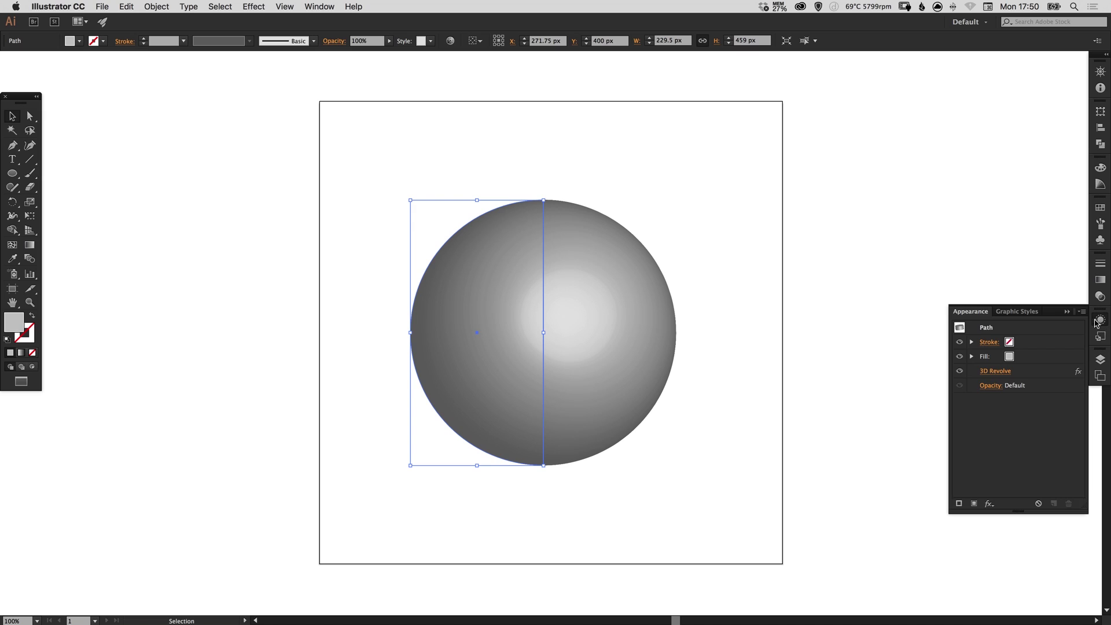
left_click(997, 373)
left_click(963, 445)
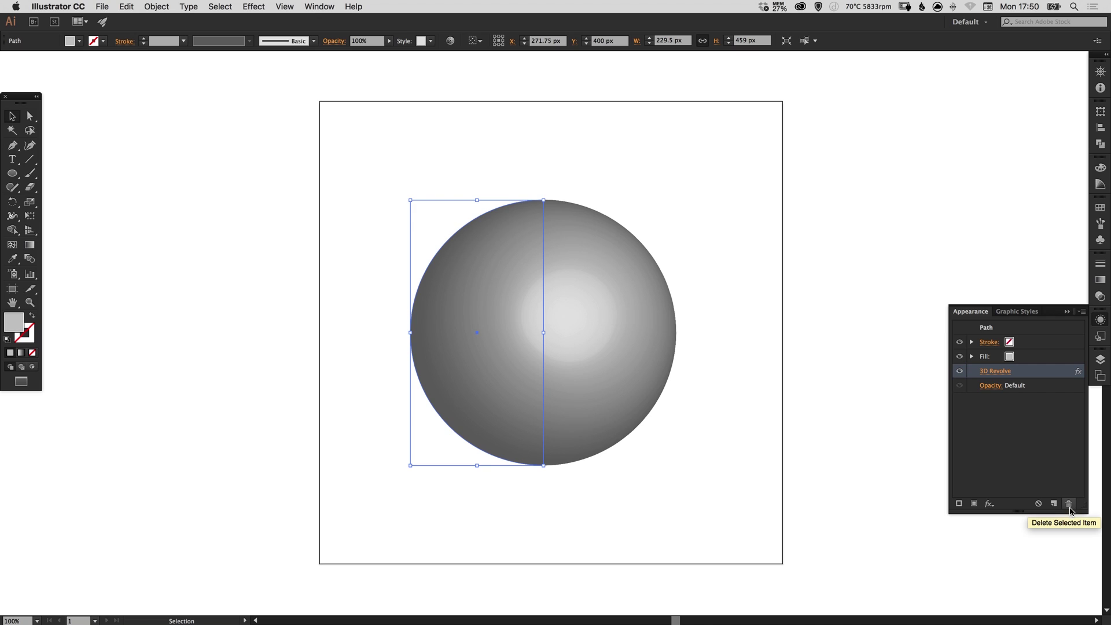
left_click(1094, 320)
left_click(863, 291)
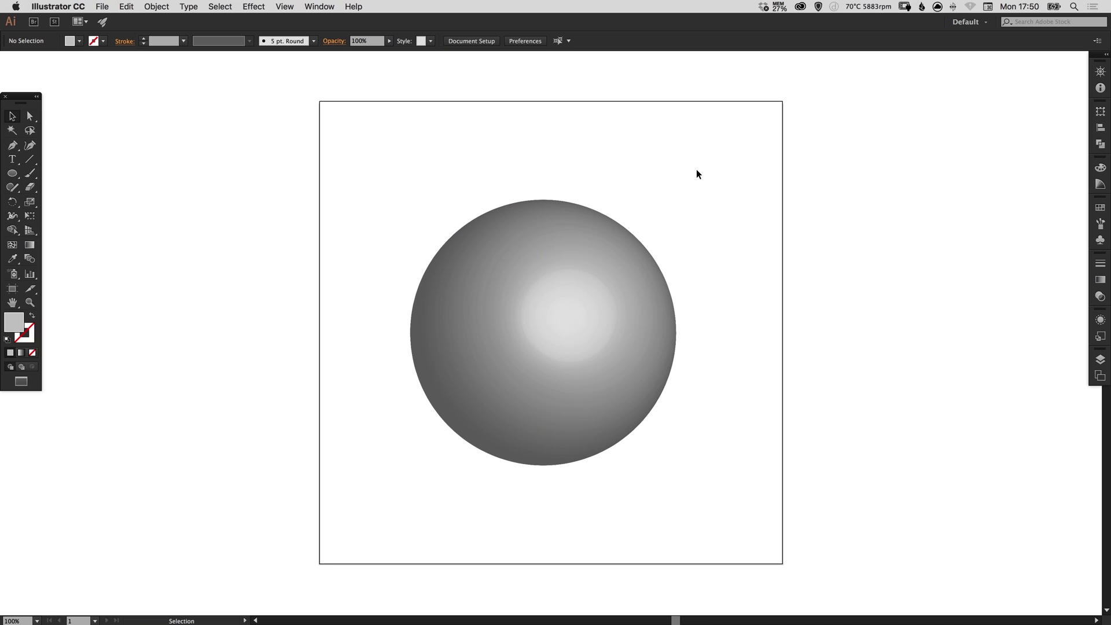
Step: Turn the diagonal line pattern into a Graphic symbol named 'Lines'
left_click_drag(908, 228, 651, 255)
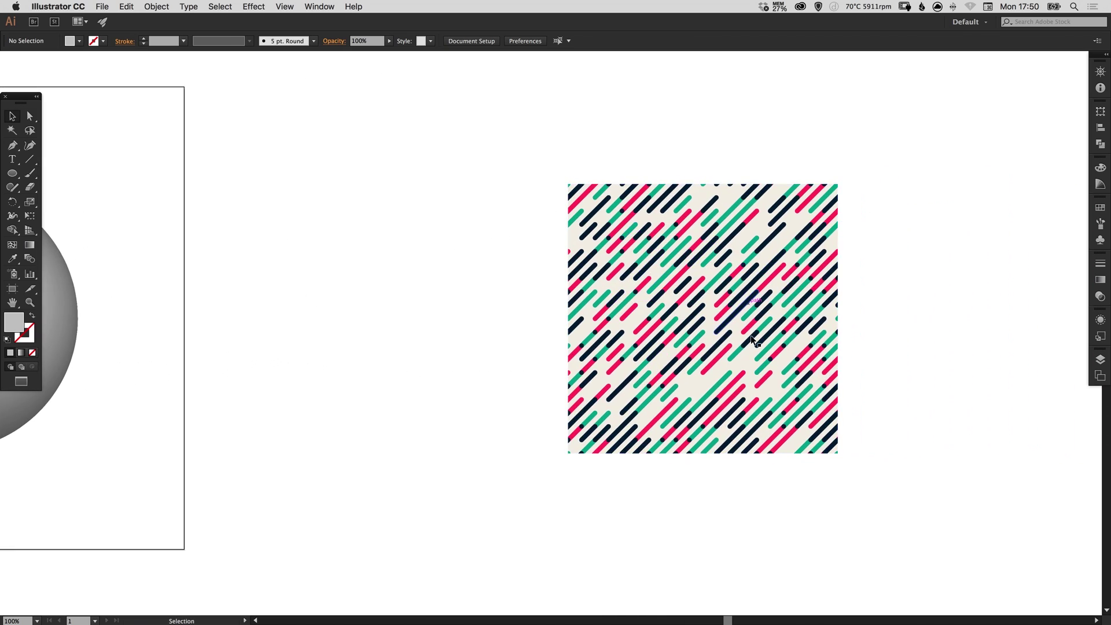
left_click_drag(504, 137, 943, 508)
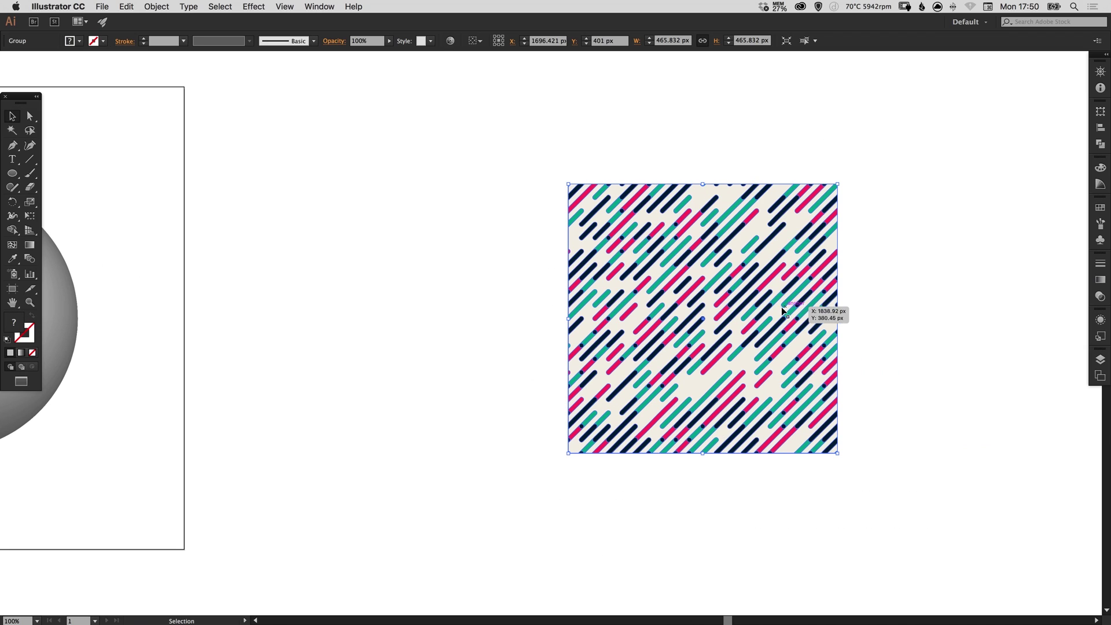
left_click(1097, 244)
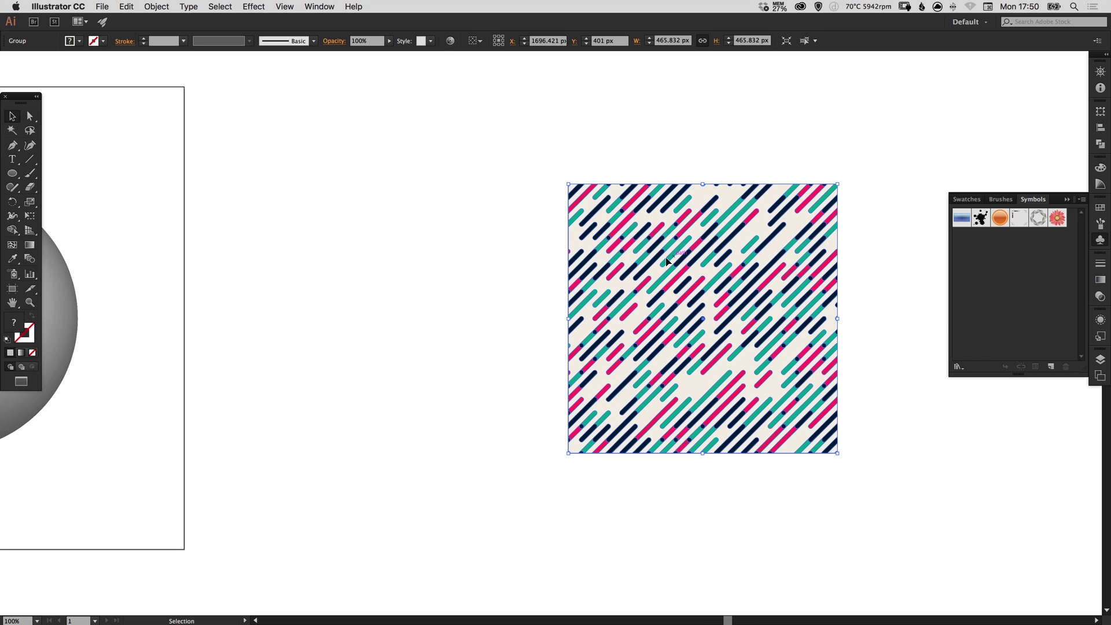
left_click_drag(667, 262, 1021, 282)
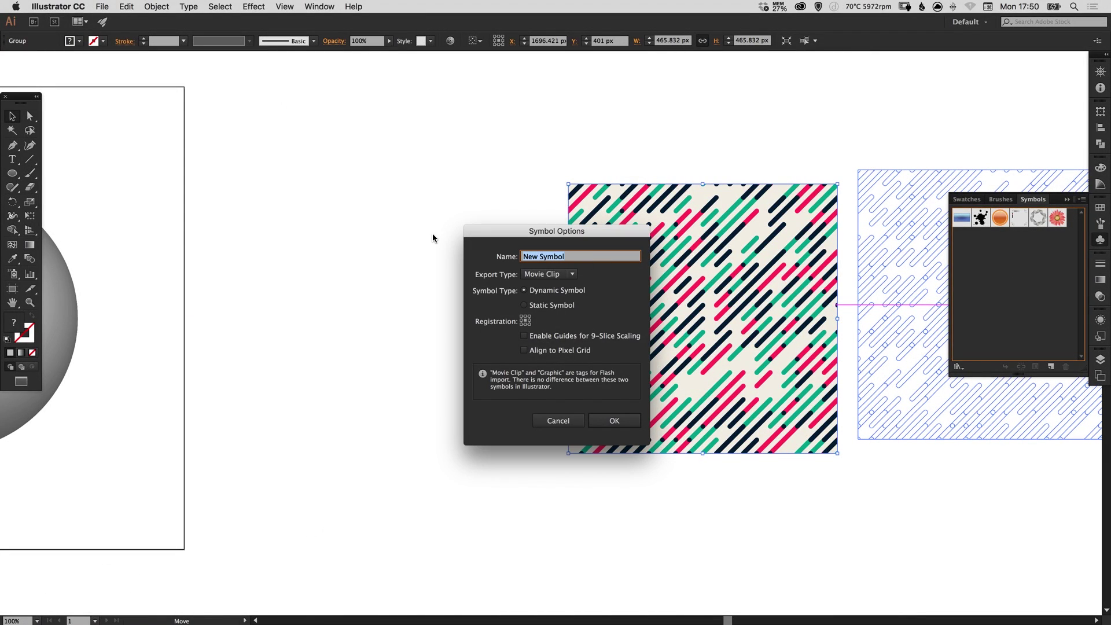
type("Lines")
left_click(570, 275)
left_click(544, 298)
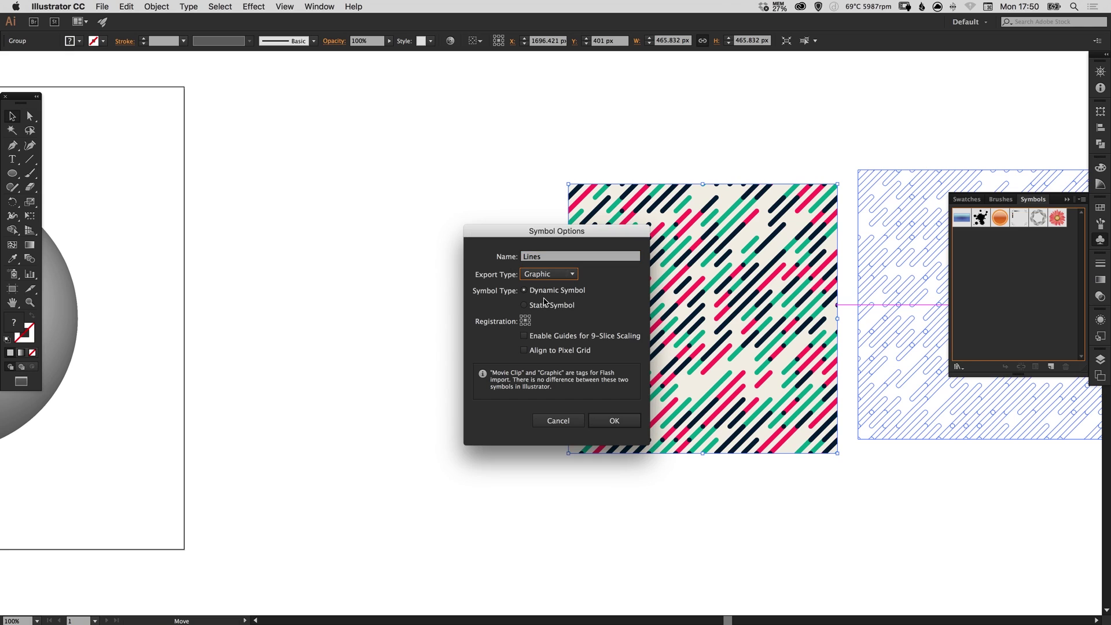
left_click(614, 421)
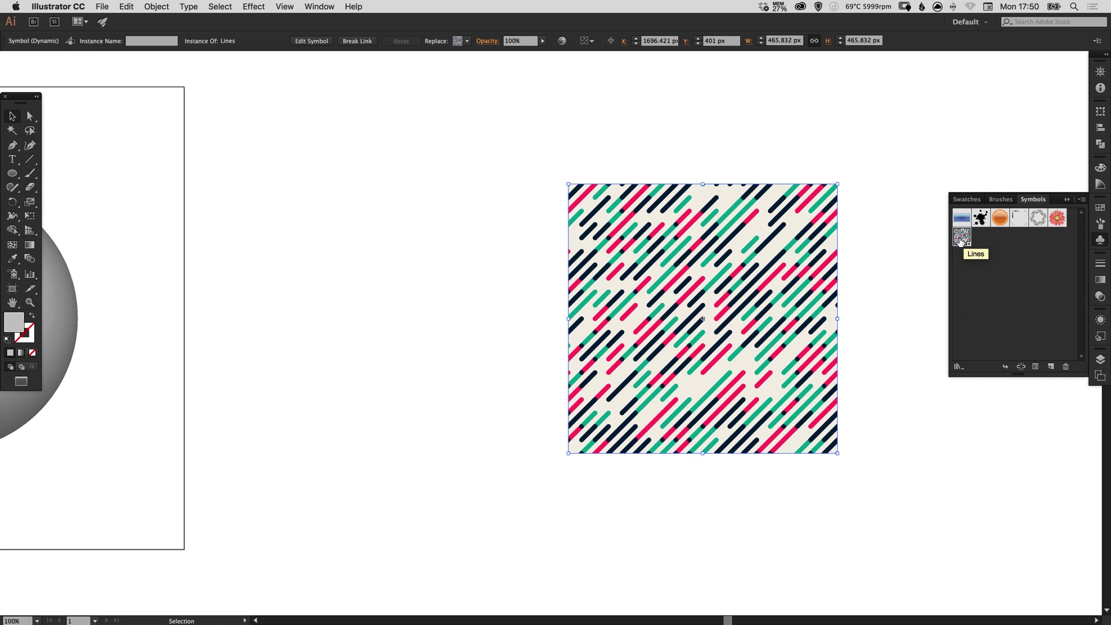
Step: Return to the sphere's artboard and select its half-circle path
left_click(885, 281)
key("super+1")
left_click(463, 371)
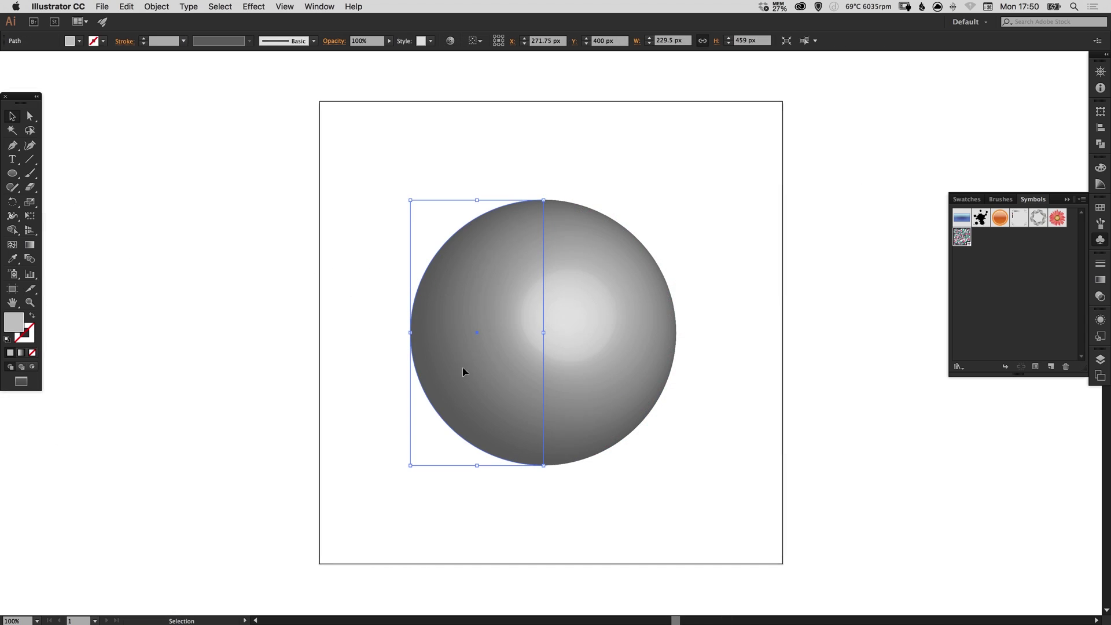
Step: Reopen the sphere's 3D Revolve from Appearance, preview it, and open Map Art
left_click(1100, 320)
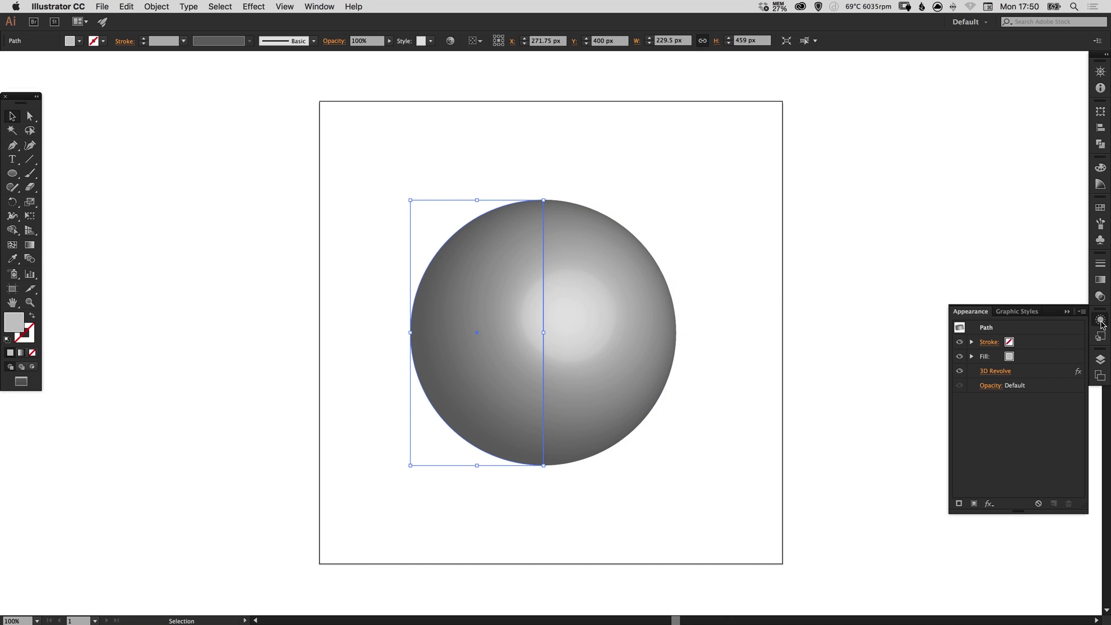
left_click(996, 372)
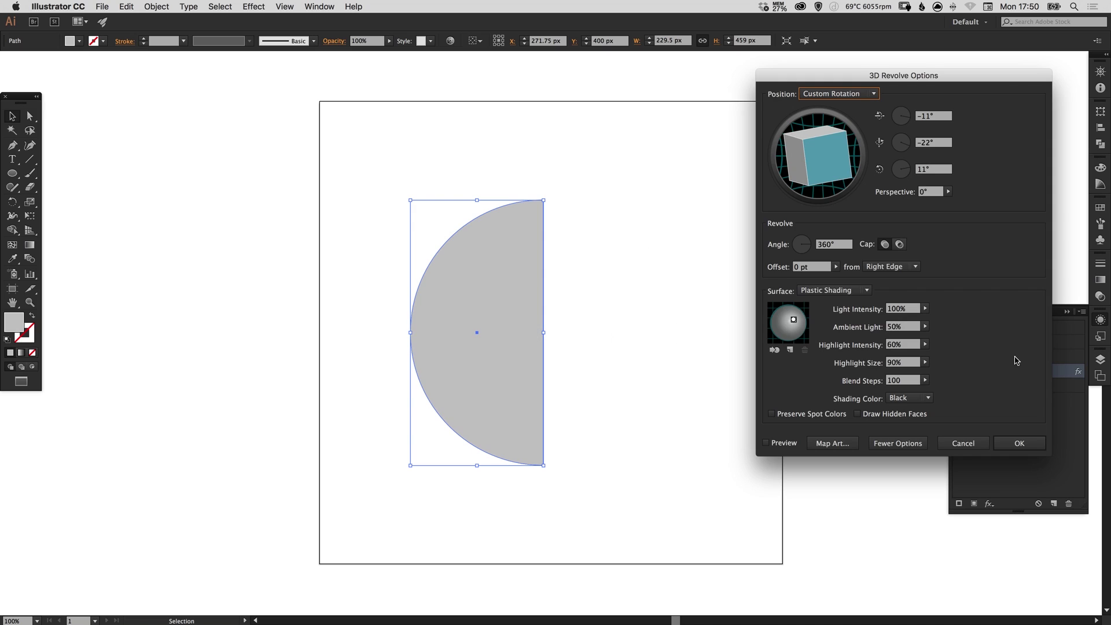
left_click(767, 444)
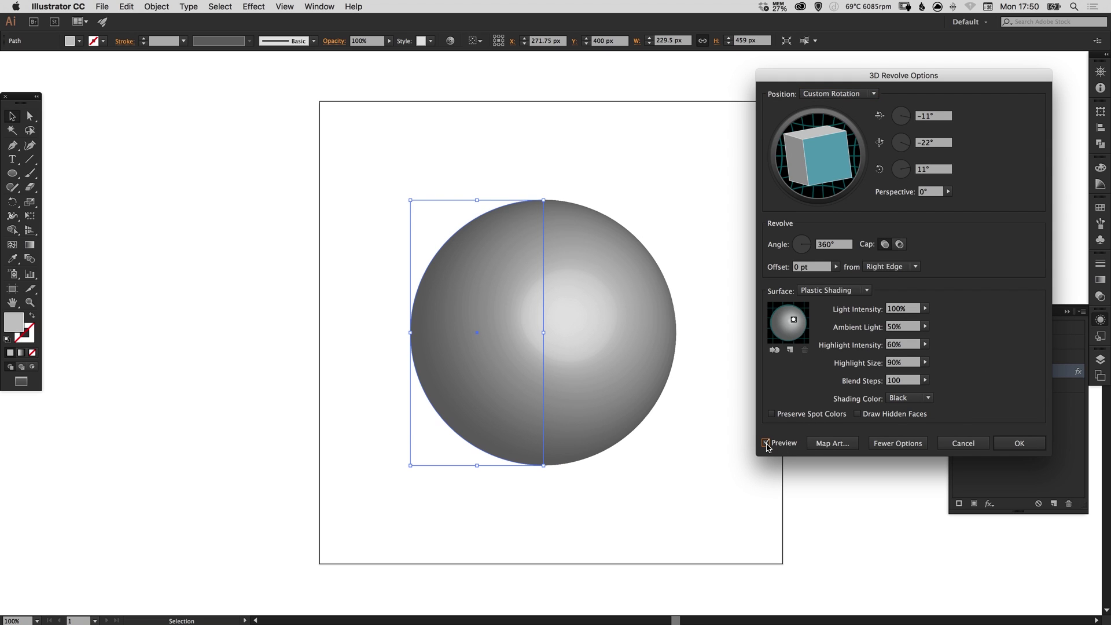
left_click(833, 443)
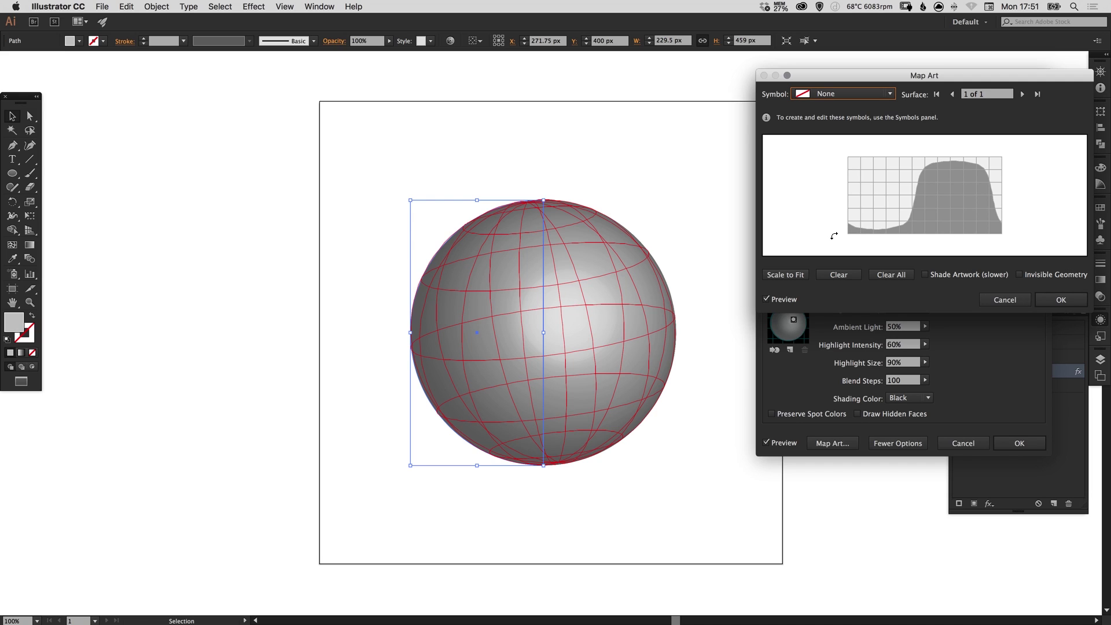
Step: Map the Lines symbol across the sphere's whole surface with Shade Artwork enabled
left_click(891, 93)
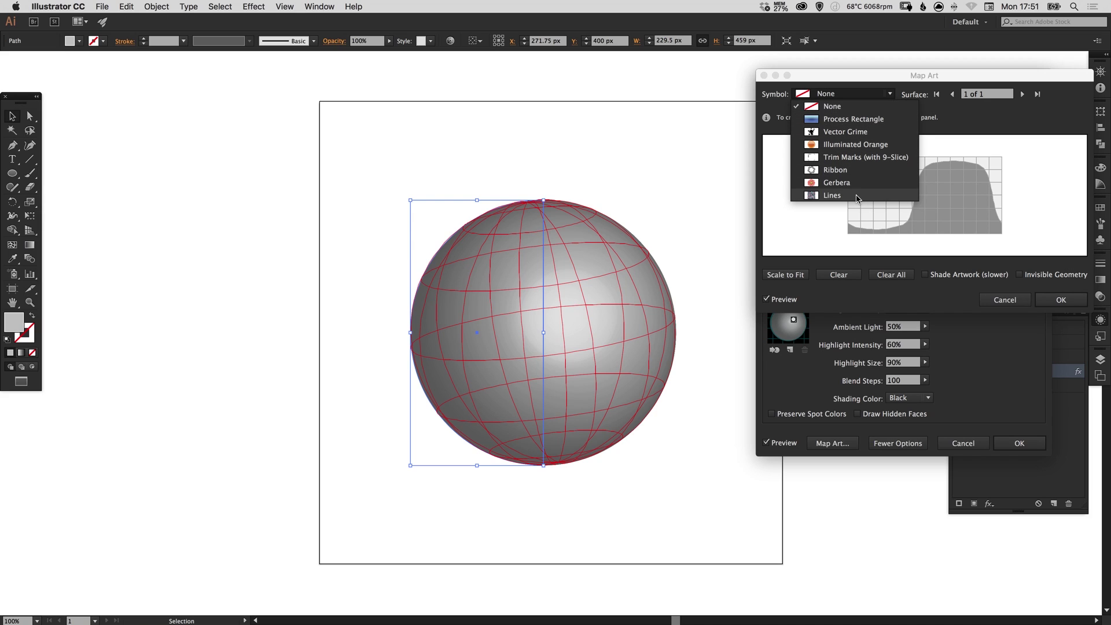
left_click(857, 197)
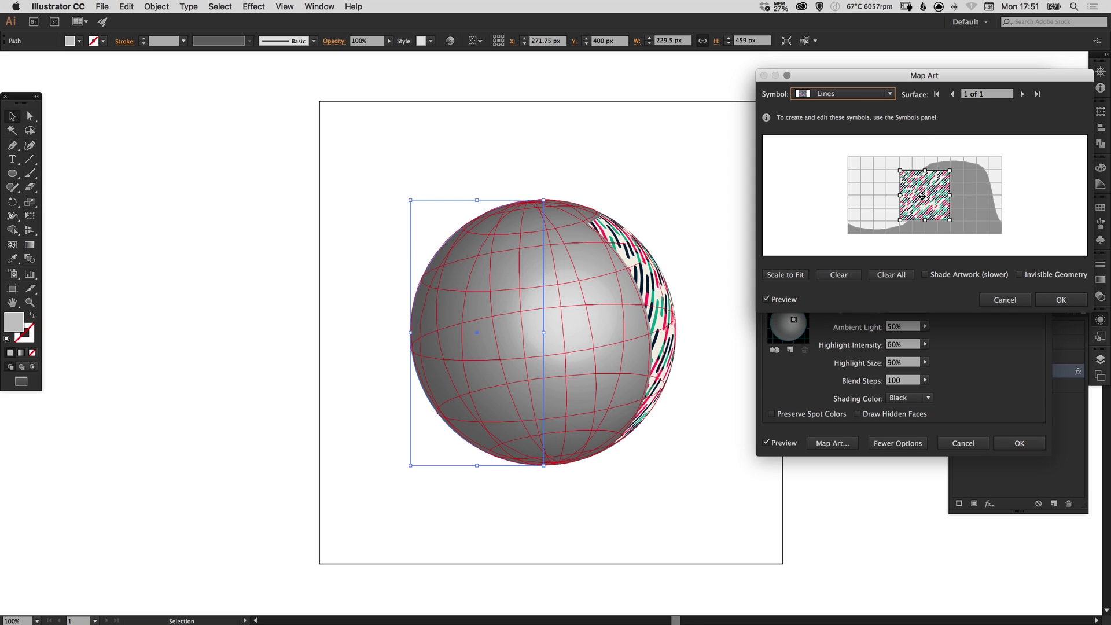
left_click_drag(950, 171, 980, 146)
left_click_drag(901, 220, 844, 240)
mouse_move(949, 213)
left_mouse_down()
mouse_move(937, 214)
mouse_move(937, 198)
mouse_move(939, 219)
left_mouse_up()
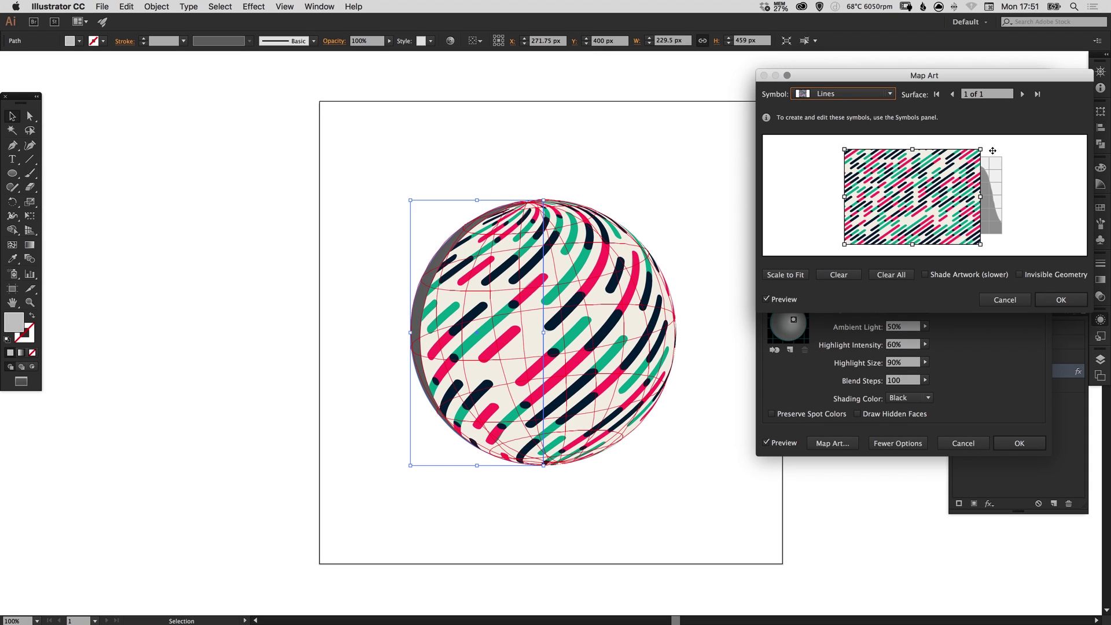
left_click_drag(979, 148, 1005, 136)
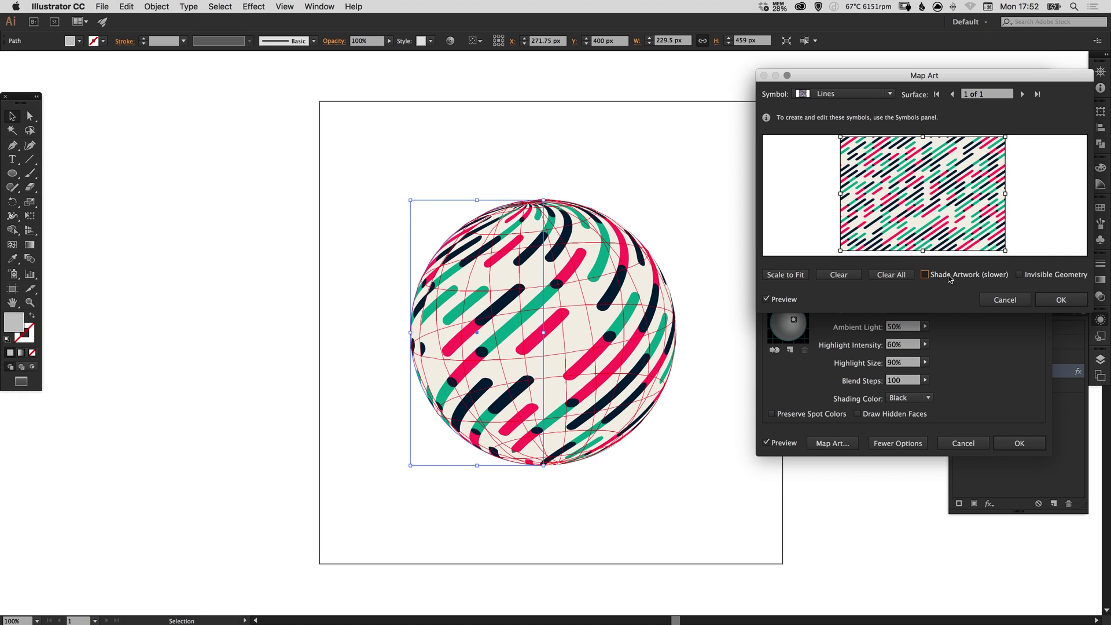
left_click(949, 278)
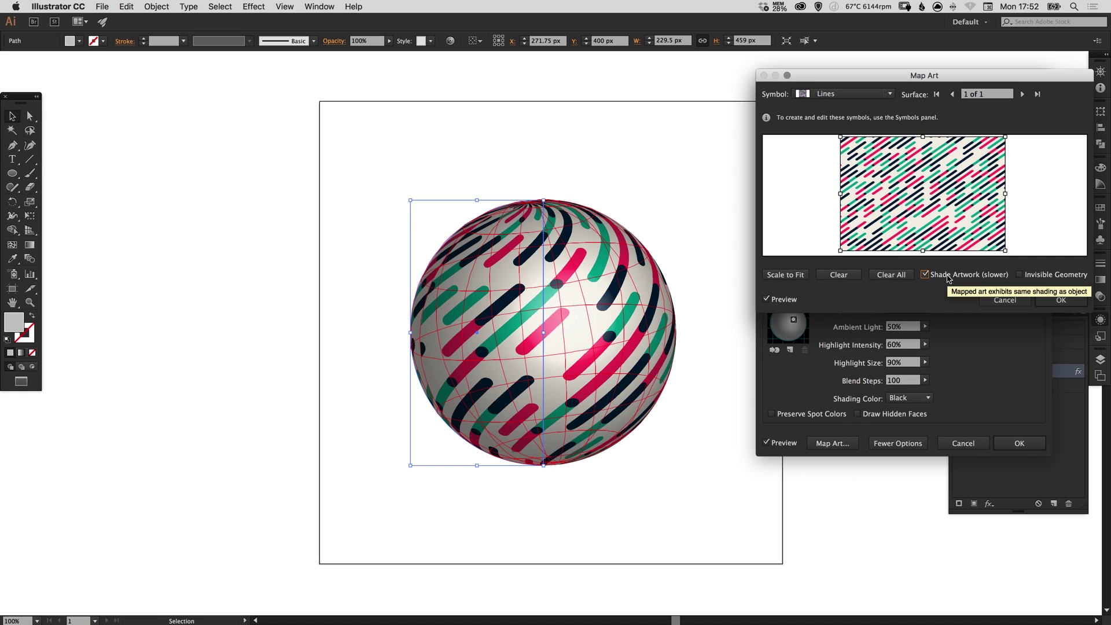
left_click(1061, 299)
Step: Apply the mapped 3D Revolve and zoom in on the sphere
left_click(1019, 443)
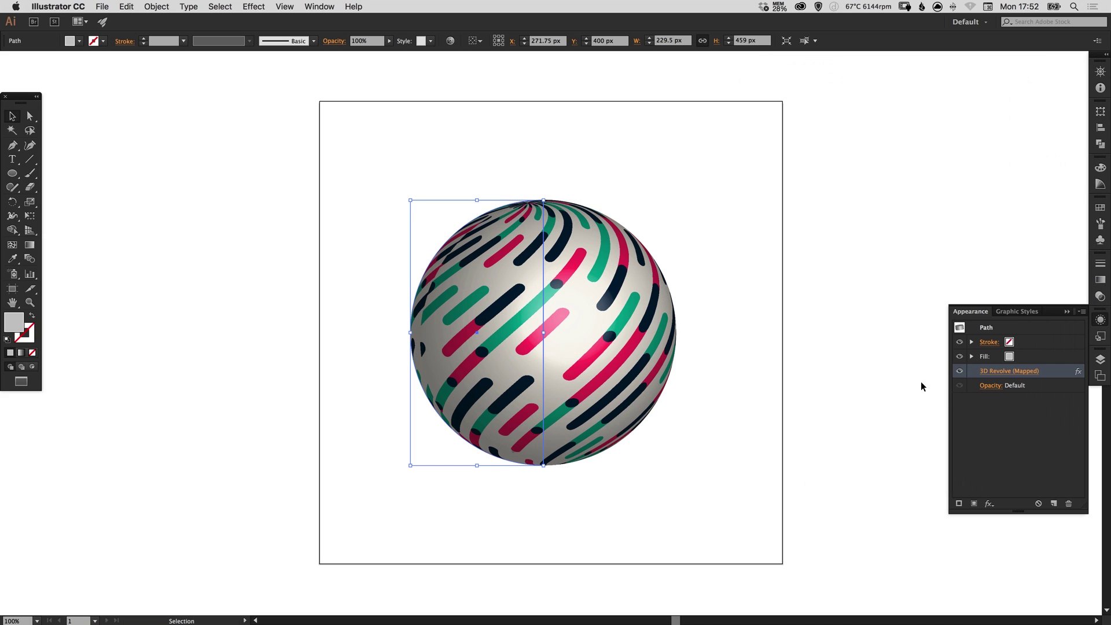
left_click(710, 211)
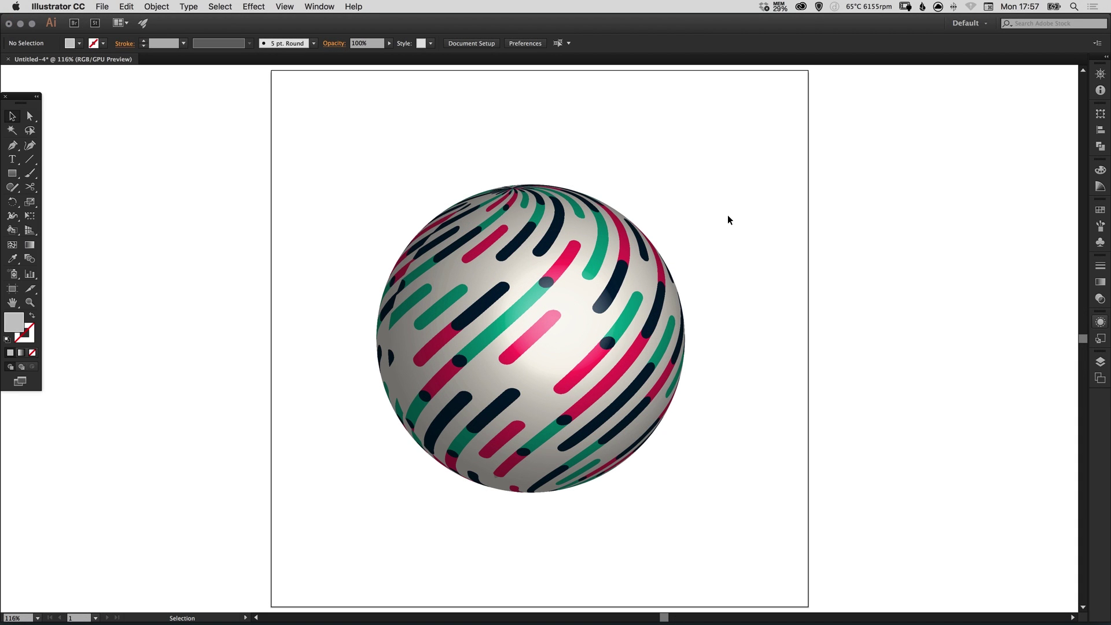
key("z")
left_click(403, 325)
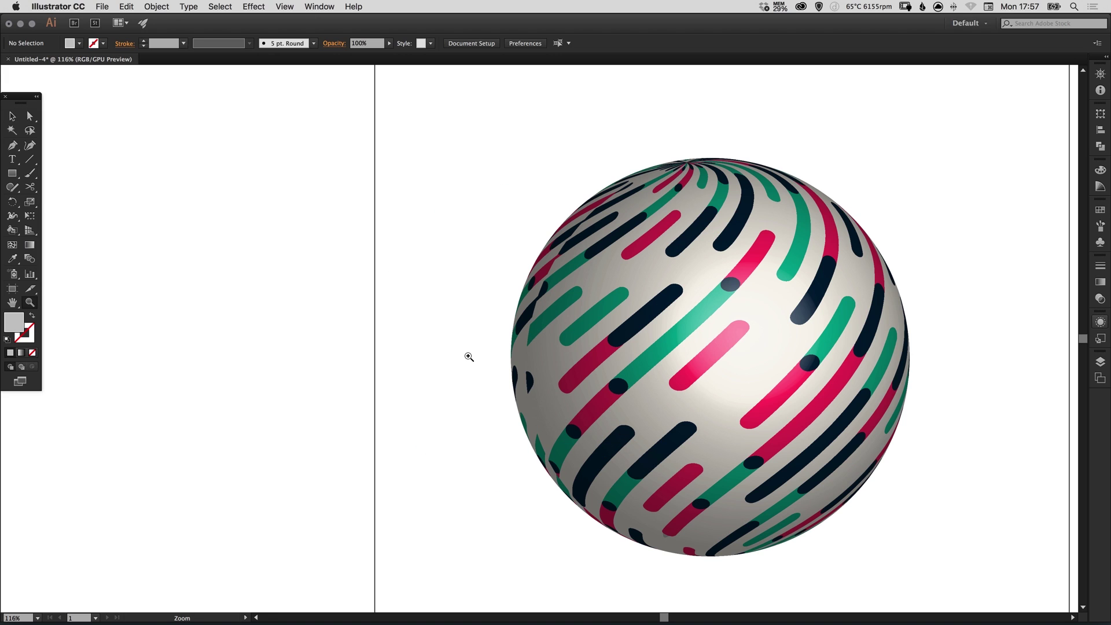
Step: Select the sphere and show its 3D Revolve (Mapped) appearance attributes
key("v")
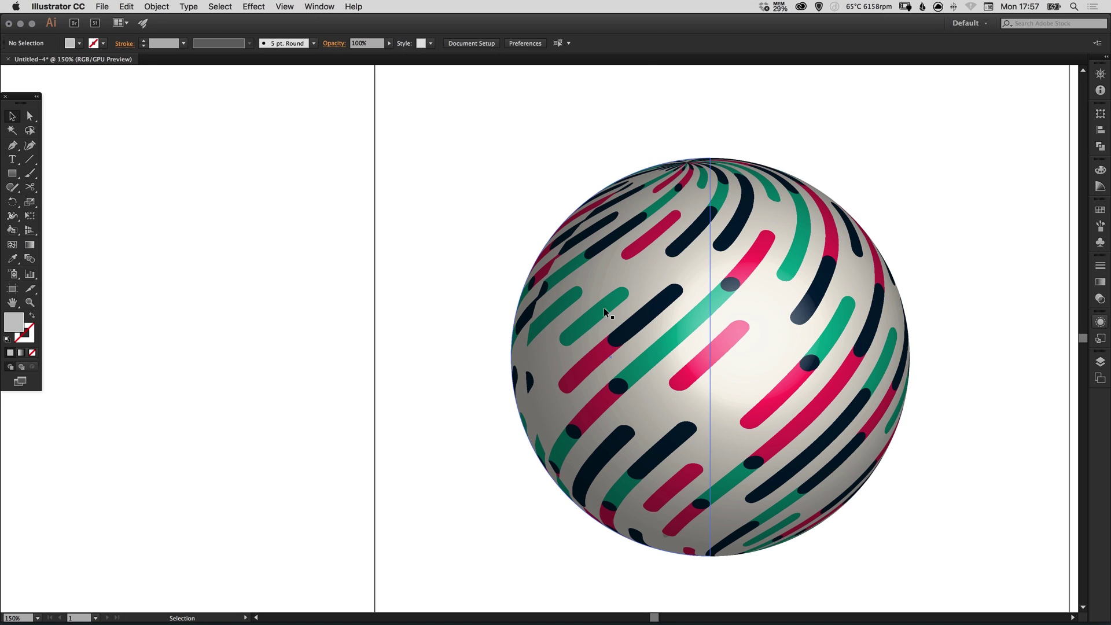
left_click(617, 326)
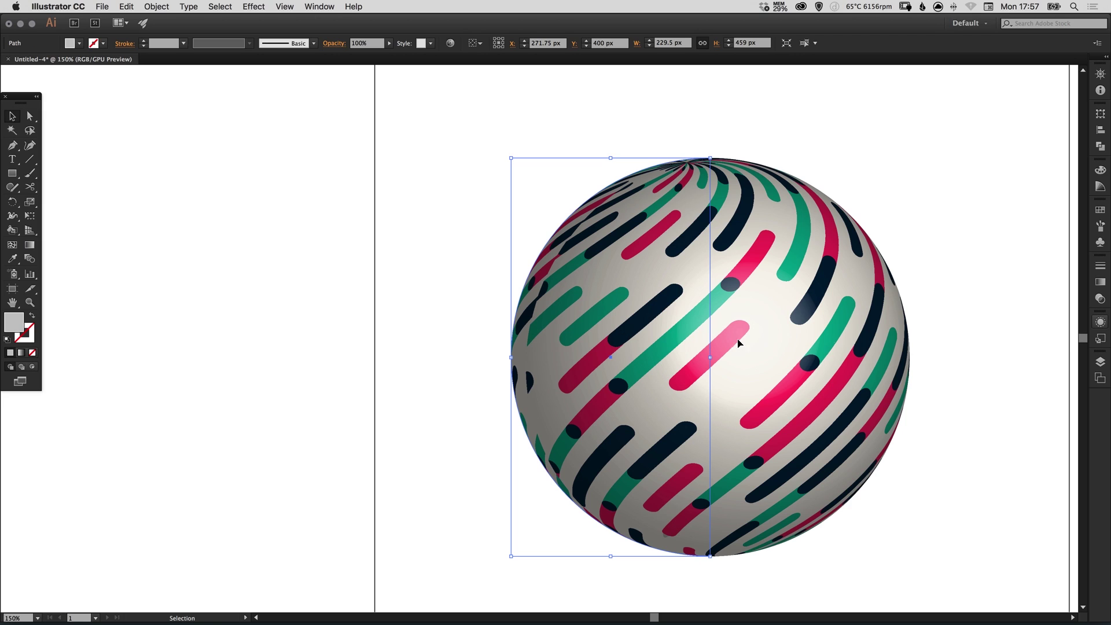
left_click(1099, 322)
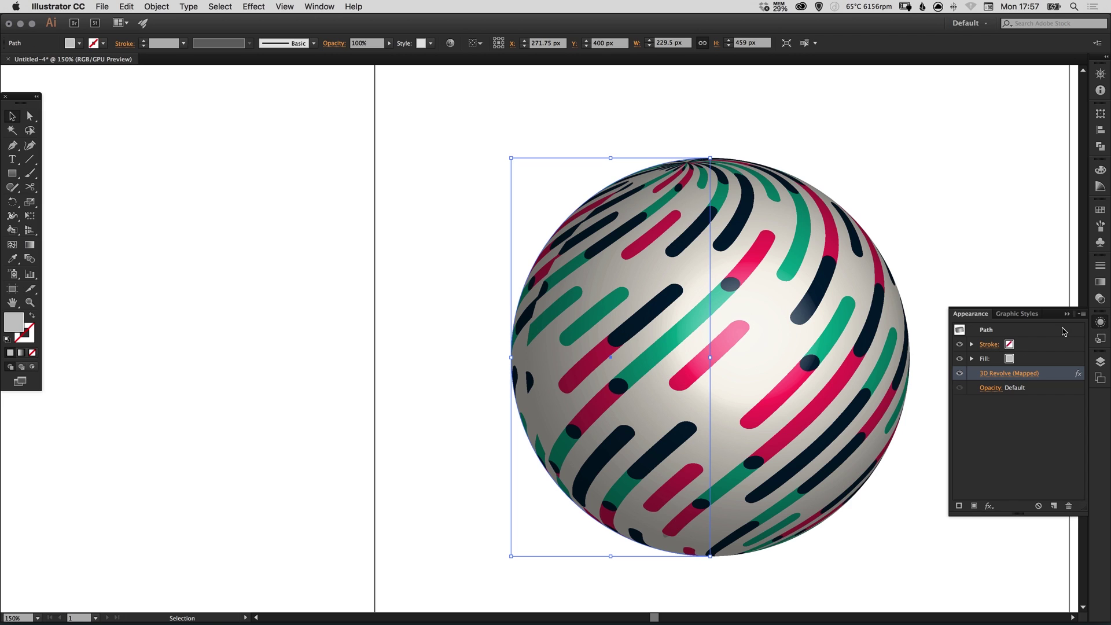
Step: Reopen the 3D Revolve (Mapped) effect with preview and re-rotate the sphere to -10°, -2°, 7°
left_click(1010, 375)
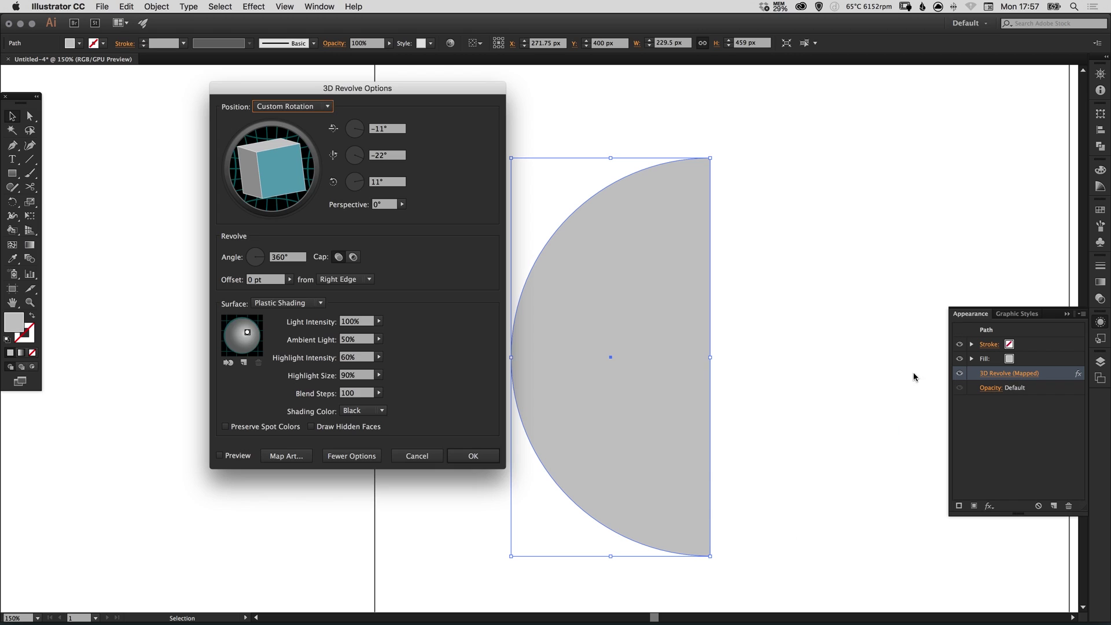
left_click(236, 456)
key("space")
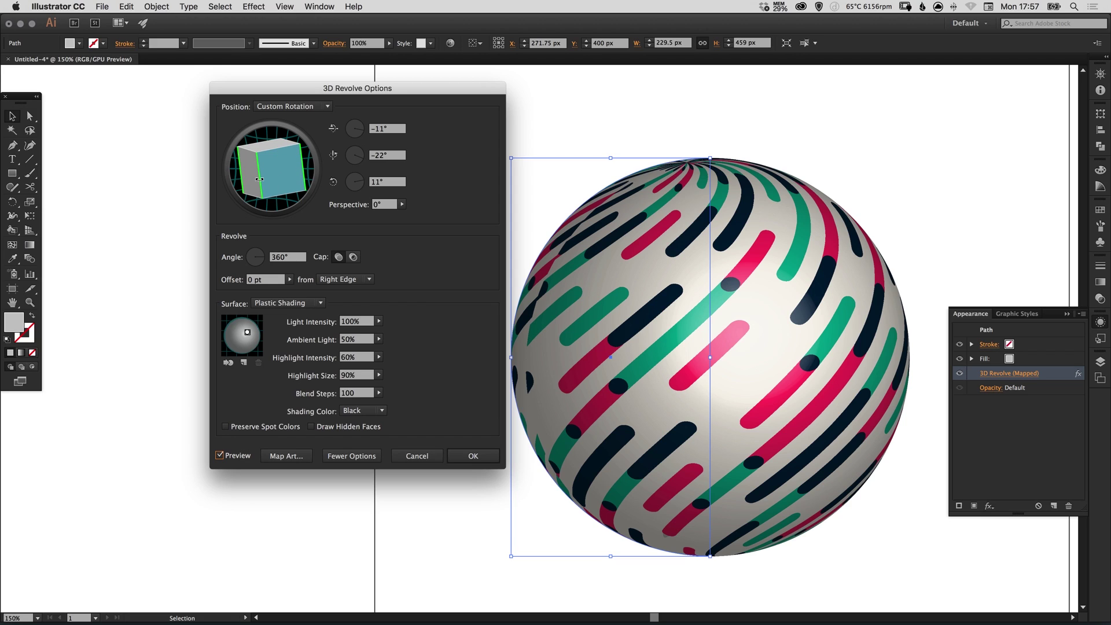
left_click_drag(261, 179, 261, 179)
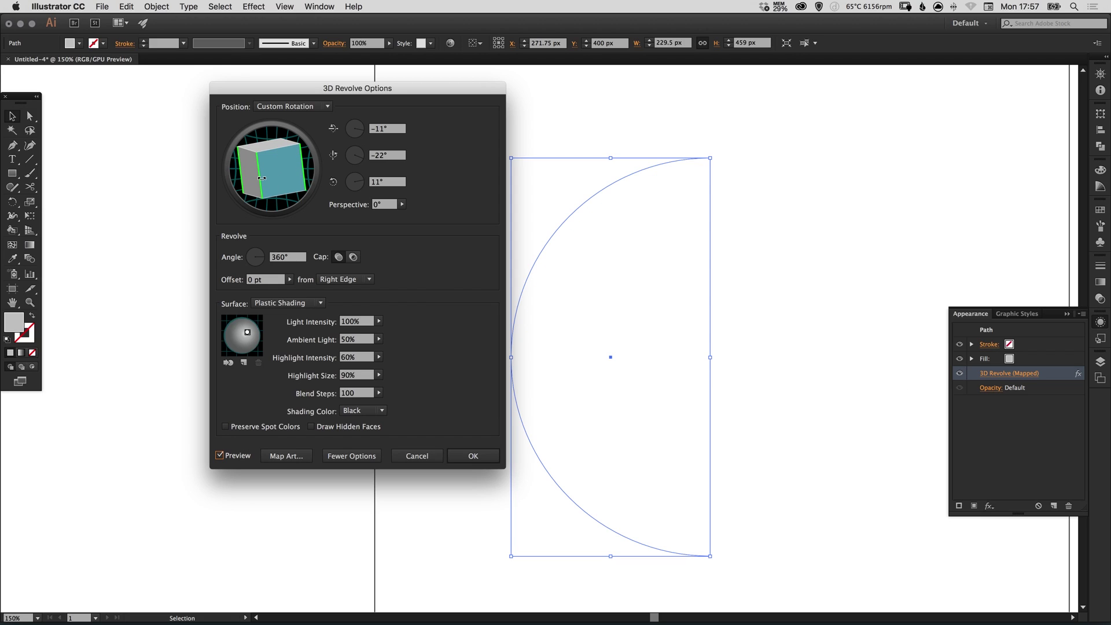
left_click_drag(261, 178, 301, 163)
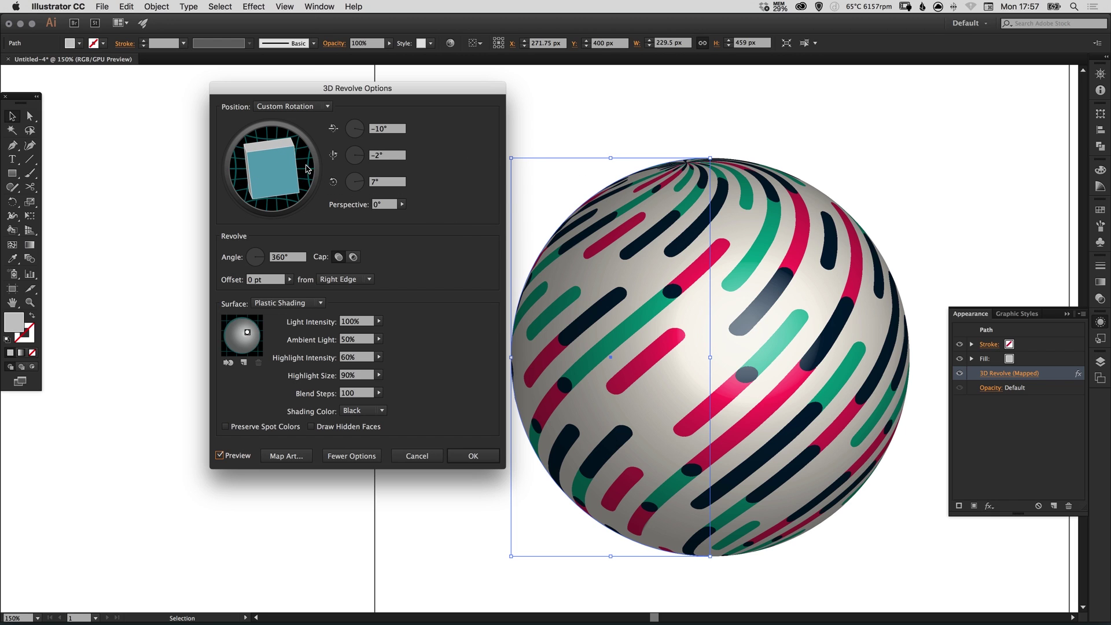
left_click(274, 173)
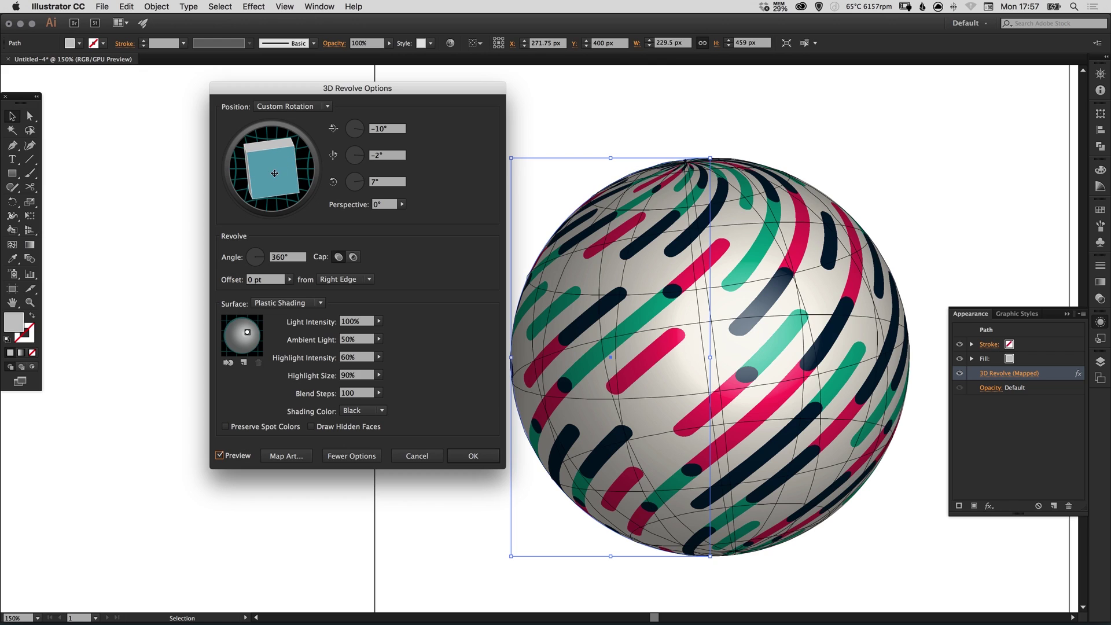
left_click(473, 456)
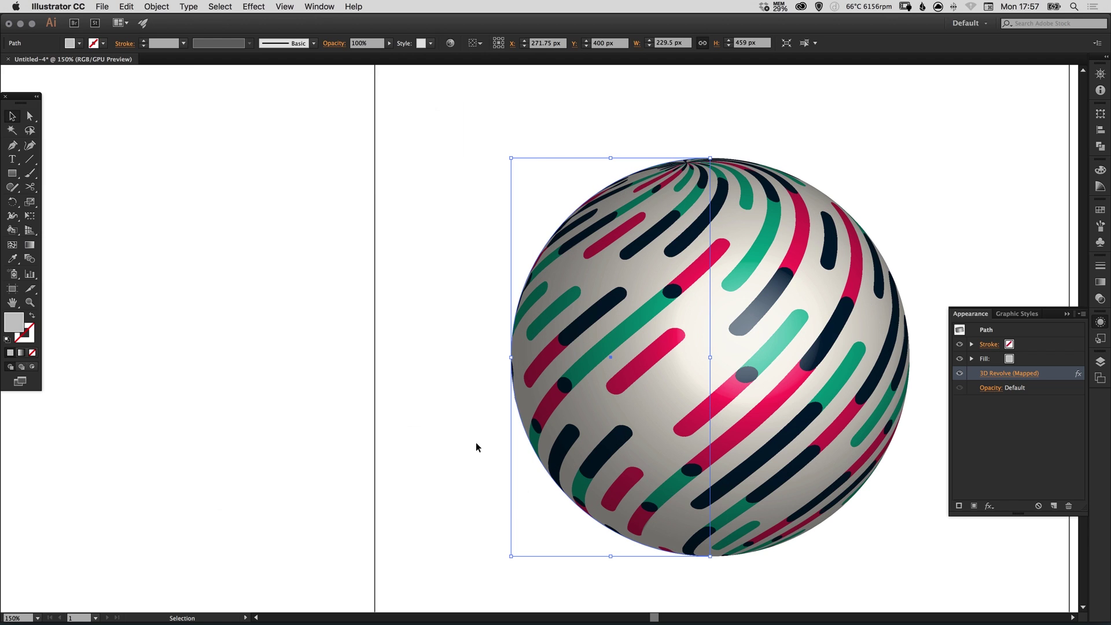
Step: Deselect the sphere and collapse the Appearance panel to show the finished striped sphere
left_click(461, 396)
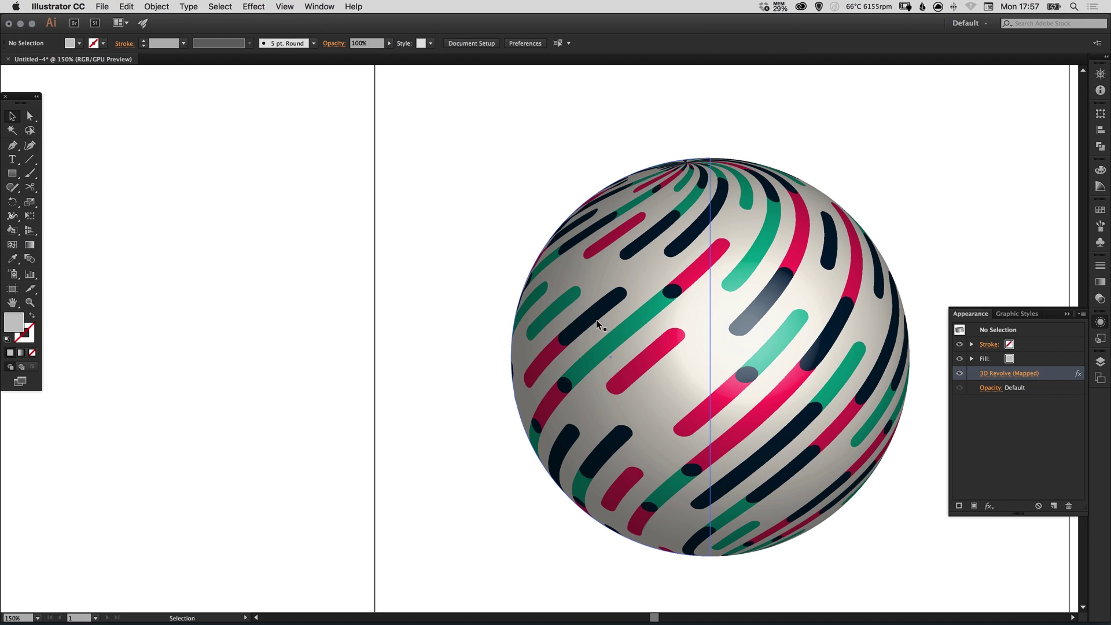
scroll(795, 331, "right", 3)
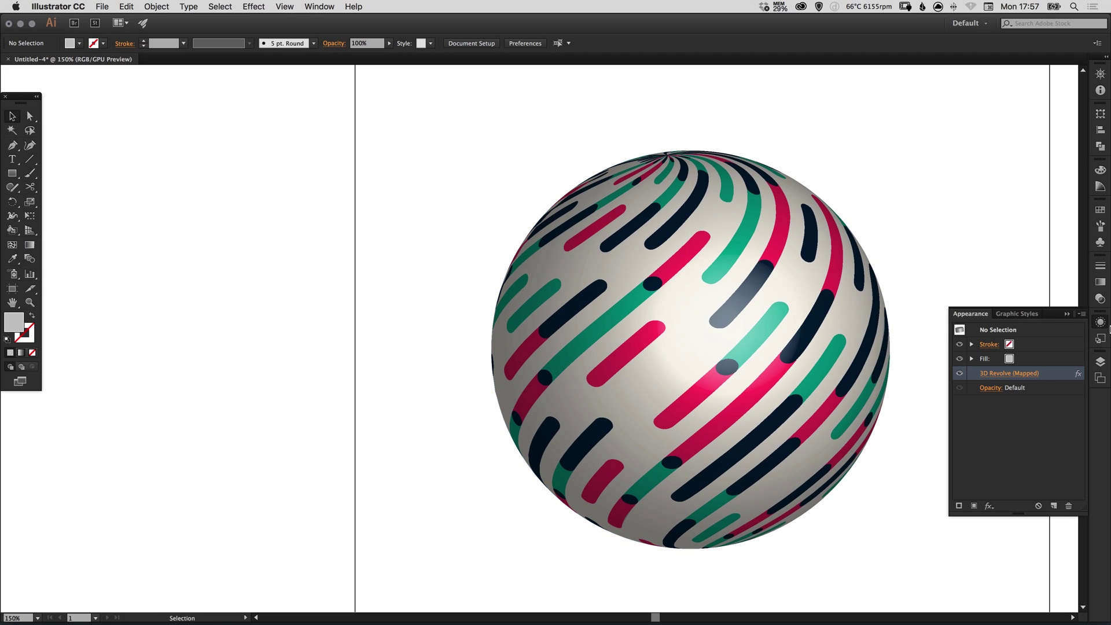
left_click(1100, 321)
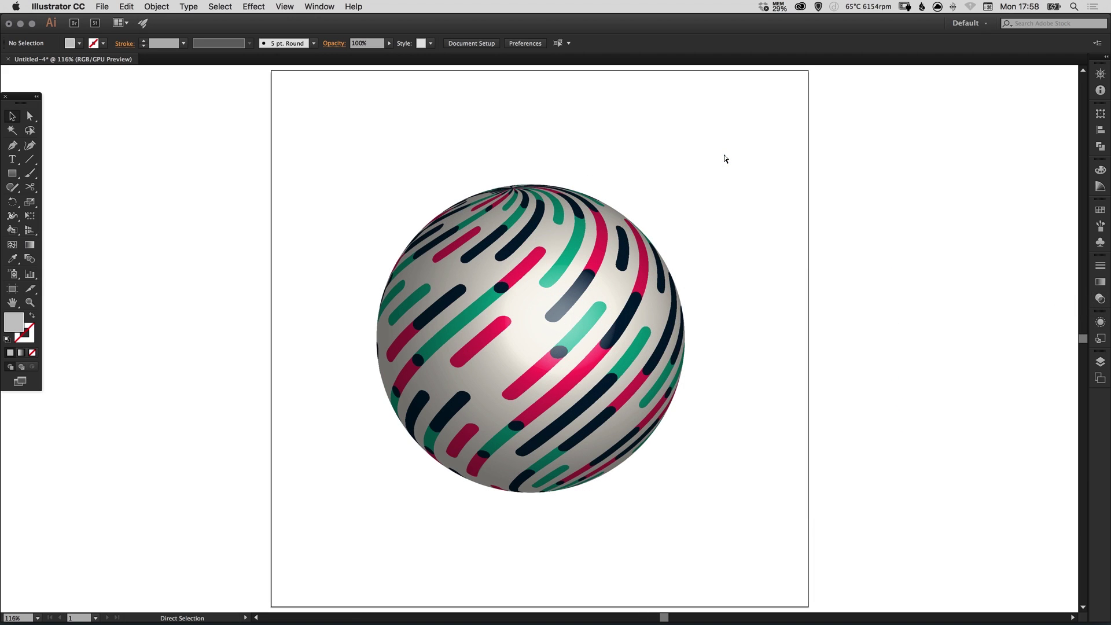